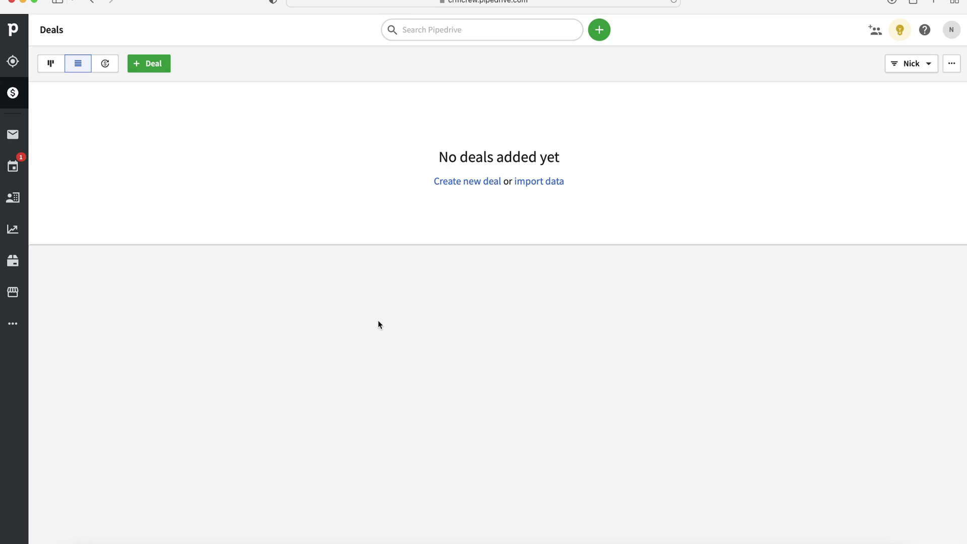
Switch from the Deals list to the empty Leads Inbox via the sidebar Leads icon.
{"action": "left_click", "coordinate": [12, 61]}
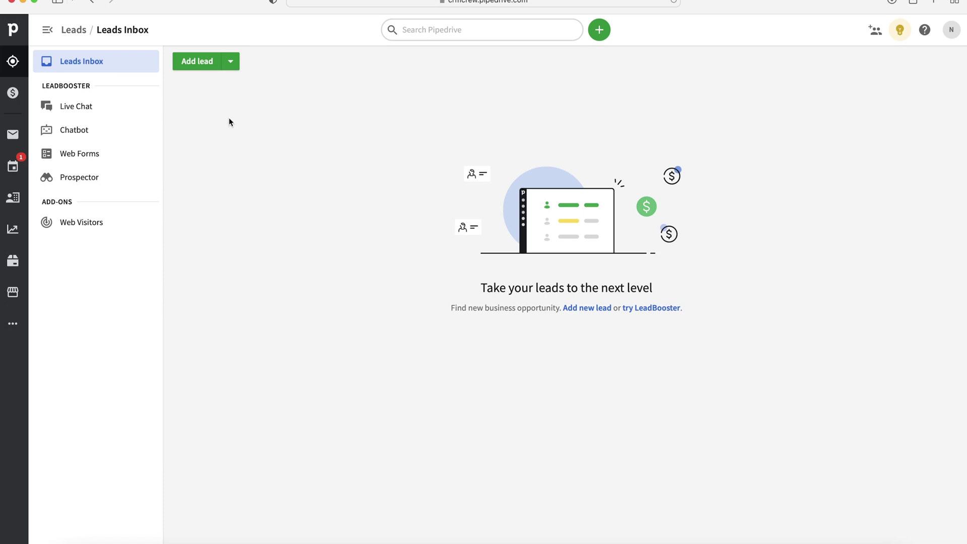
Start a new lead and add the contact's full name as a new contact person.
{"action": "left_click", "coordinate": [188, 62]}
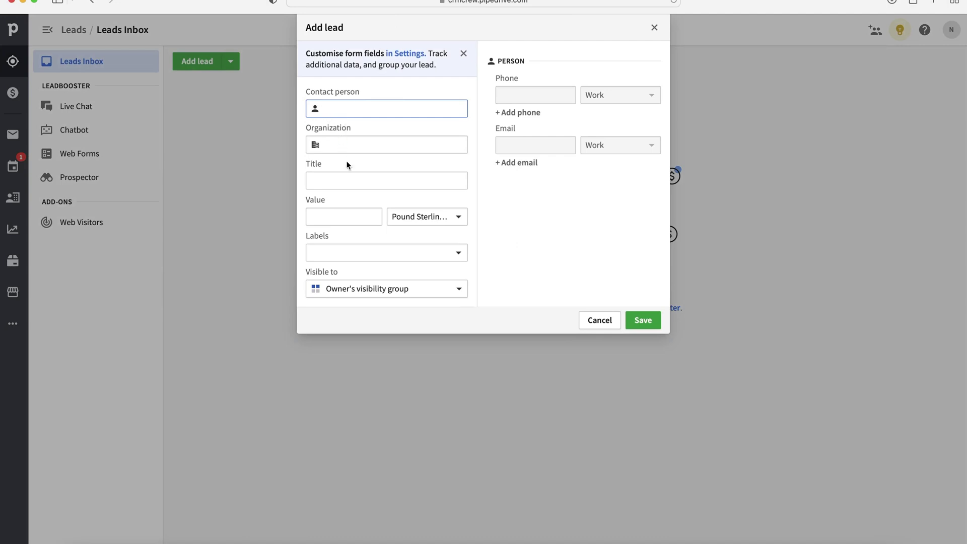
{"action": "left_click", "coordinate": [374, 90]}
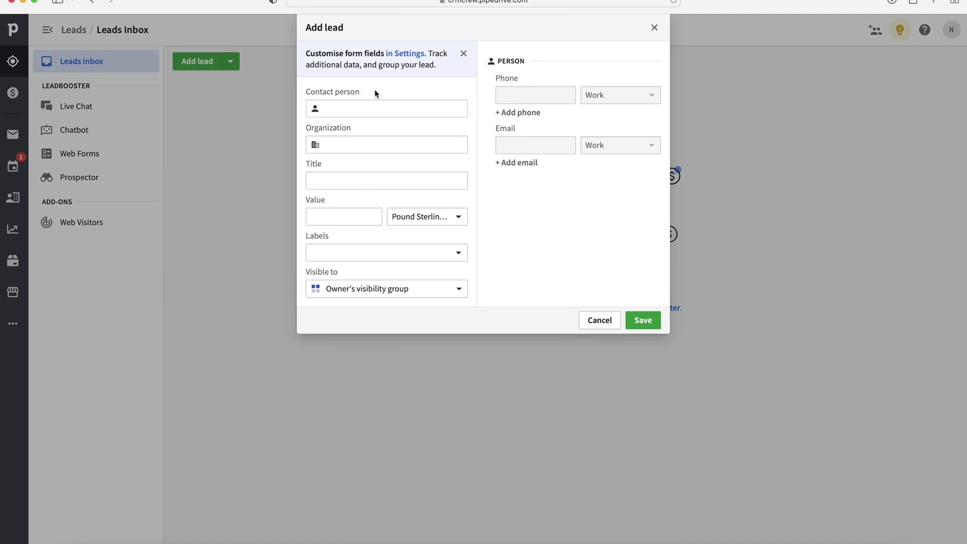
{"action": "left_click", "coordinate": [377, 107]}
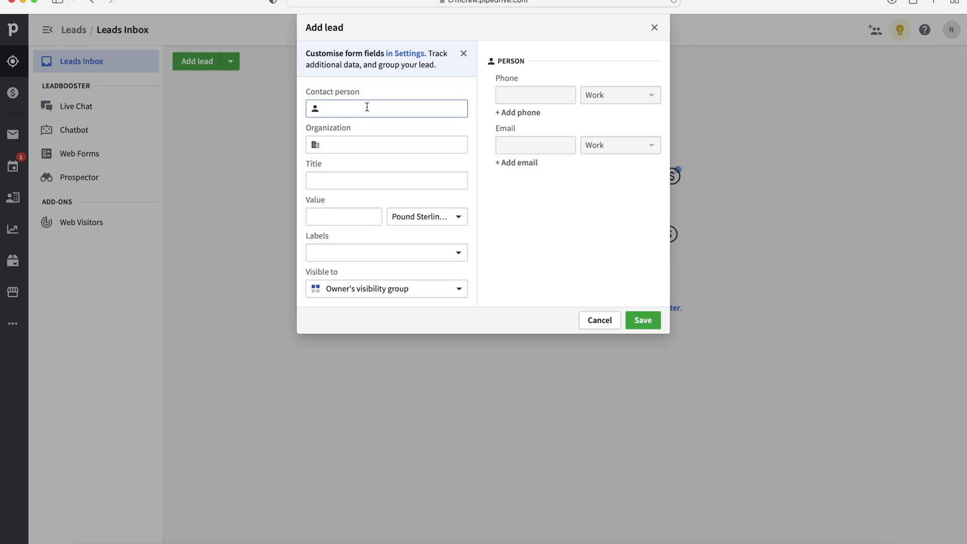
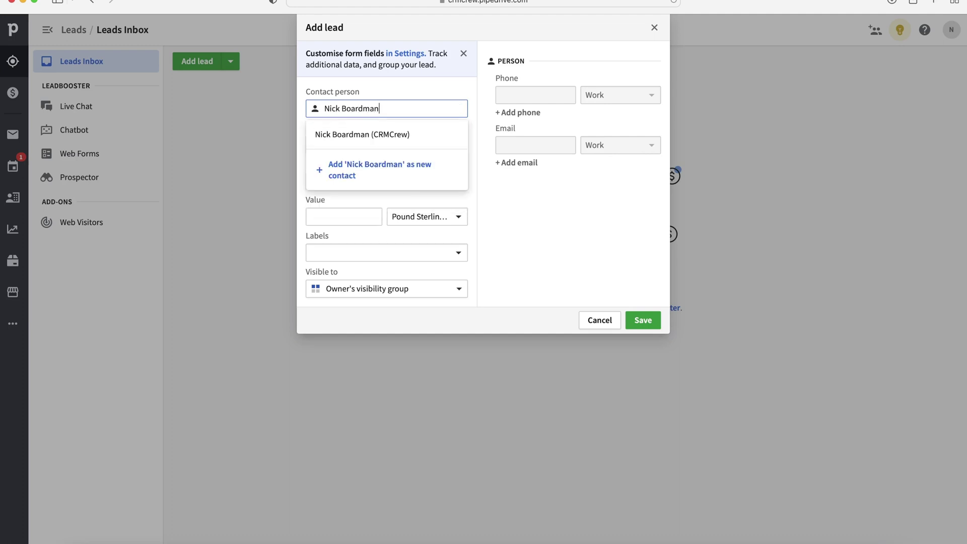
{"action": "left_click", "coordinate": [369, 168]}
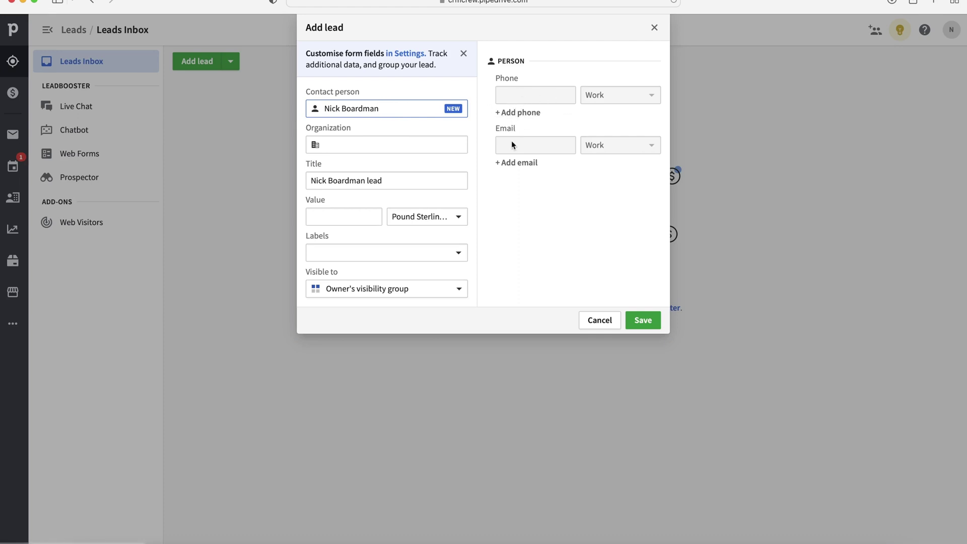
Link the lead to the existing organization CRMCrew, giving the title 'CRMCrew lead'.
{"action": "left_click", "coordinate": [406, 143]}
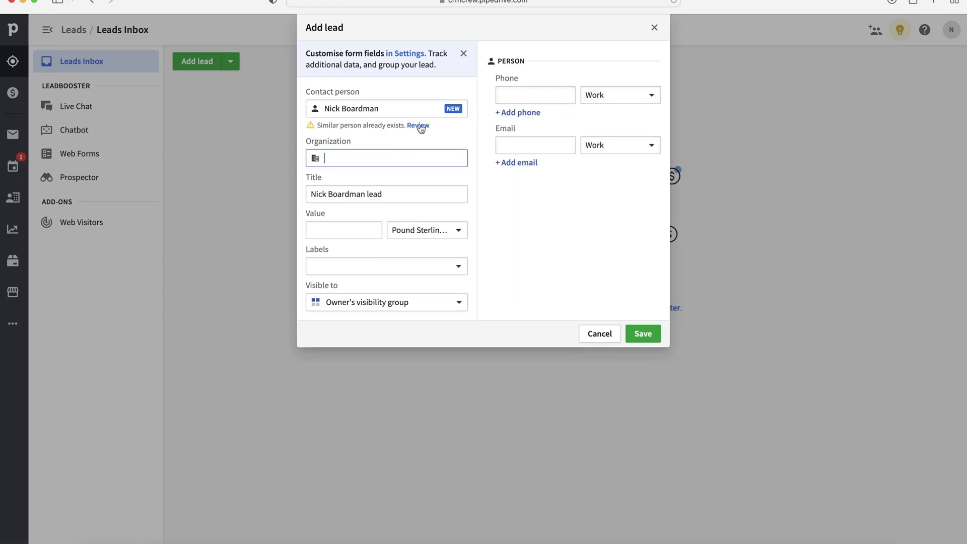
{"action": "left_click", "coordinate": [357, 157]}
{"action": "type", "text": "CRMC"}
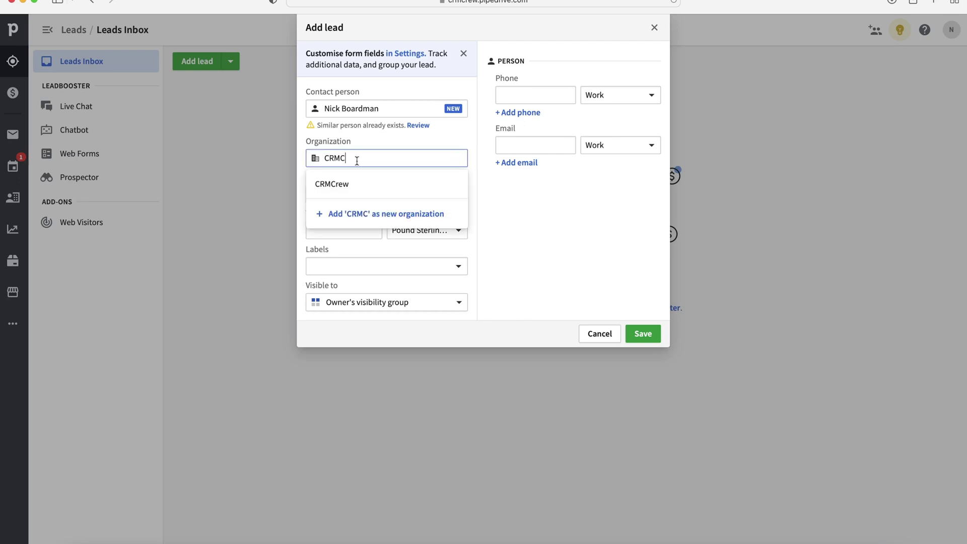
{"action": "left_click", "coordinate": [346, 183]}
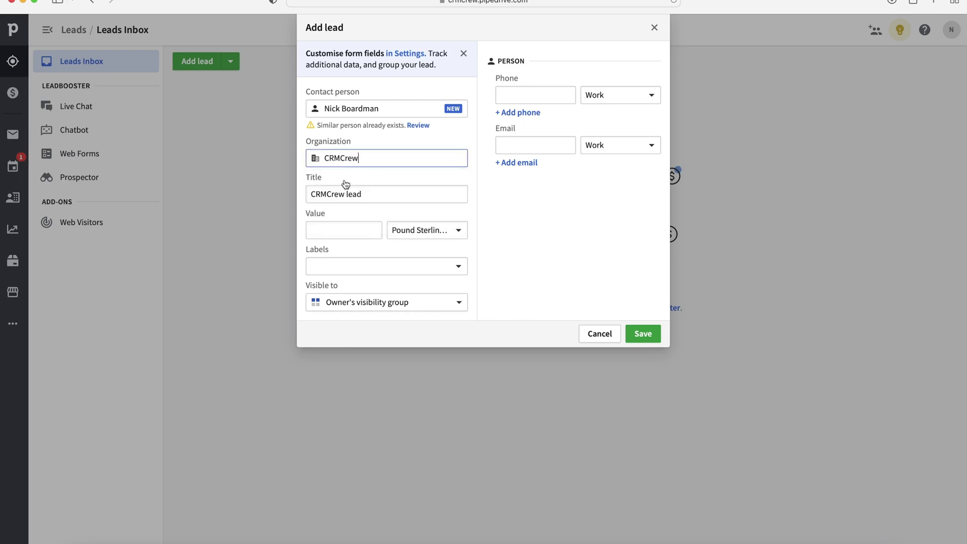
{"action": "left_click", "coordinate": [400, 145]}
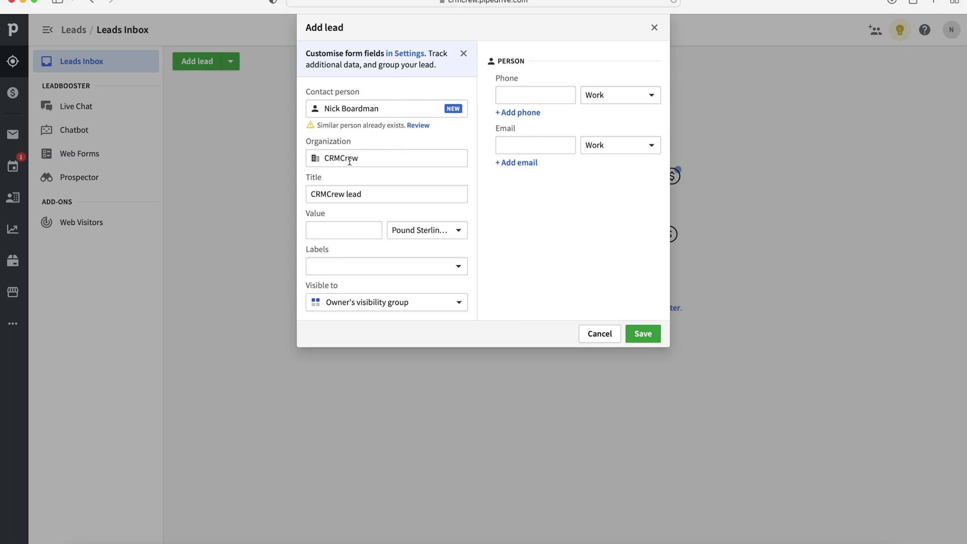
{"action": "left_click", "coordinate": [530, 94]}
Fill in the contact's work phone number and e-mail address.
{"action": "key", "text": "Tab"}
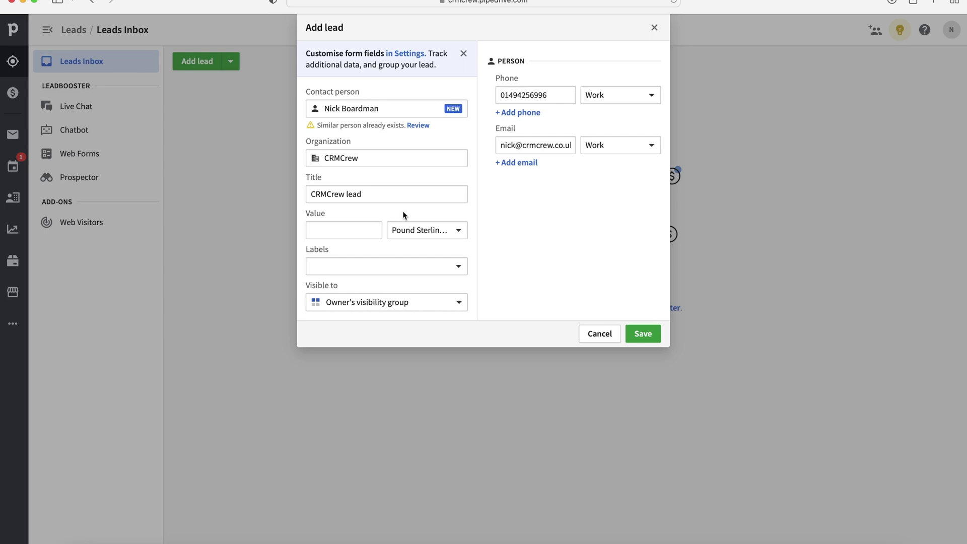
Change the lead title to 'CRMCrew Lead' with a capital L.
{"action": "left_click_drag", "start_coordinate": [391, 194], "coordinate": [302, 192]}
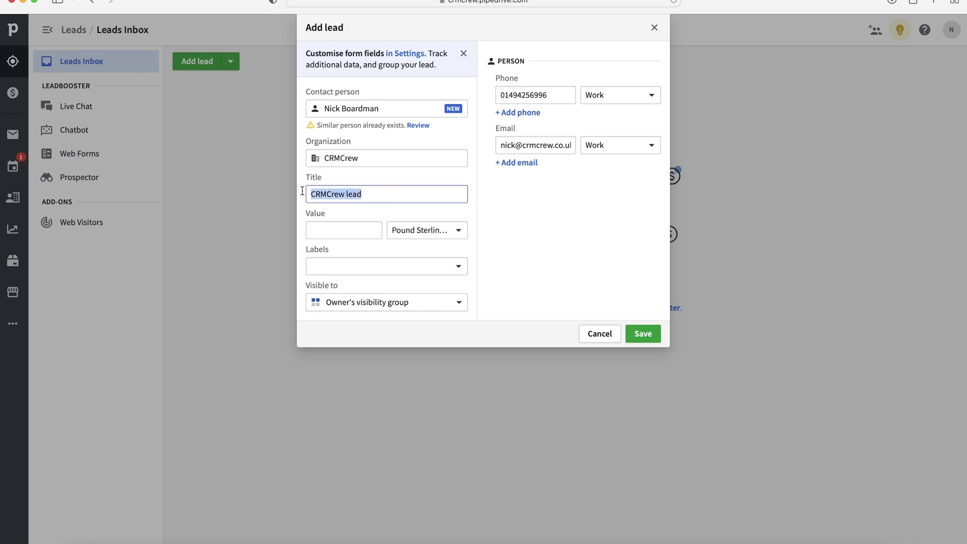
{"action": "left_click", "coordinate": [385, 194]}
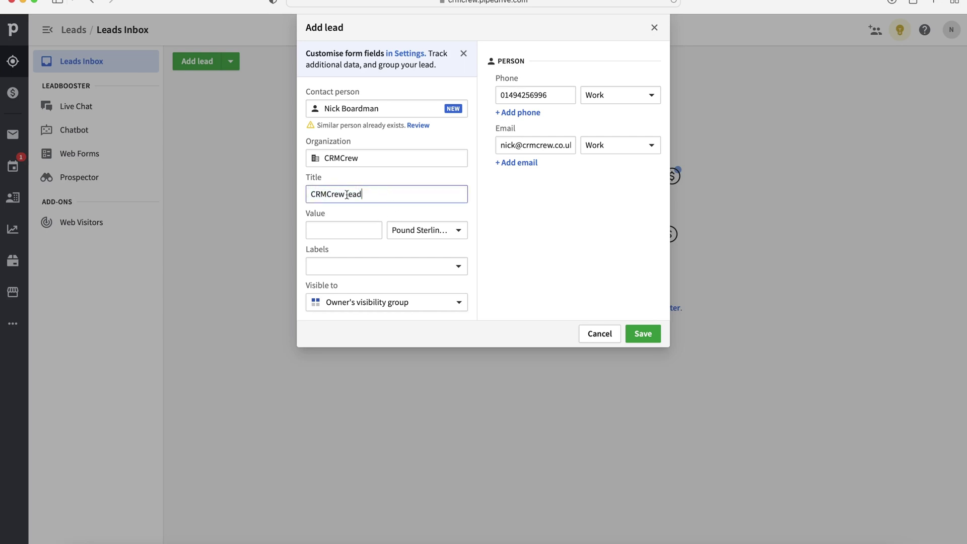
{"action": "left_click", "coordinate": [347, 195]}
{"action": "key", "text": "Delete"}
{"action": "key", "text": "BackSpace"}
{"action": "type", "text": "Le"}
{"action": "left_click", "coordinate": [523, 194]}
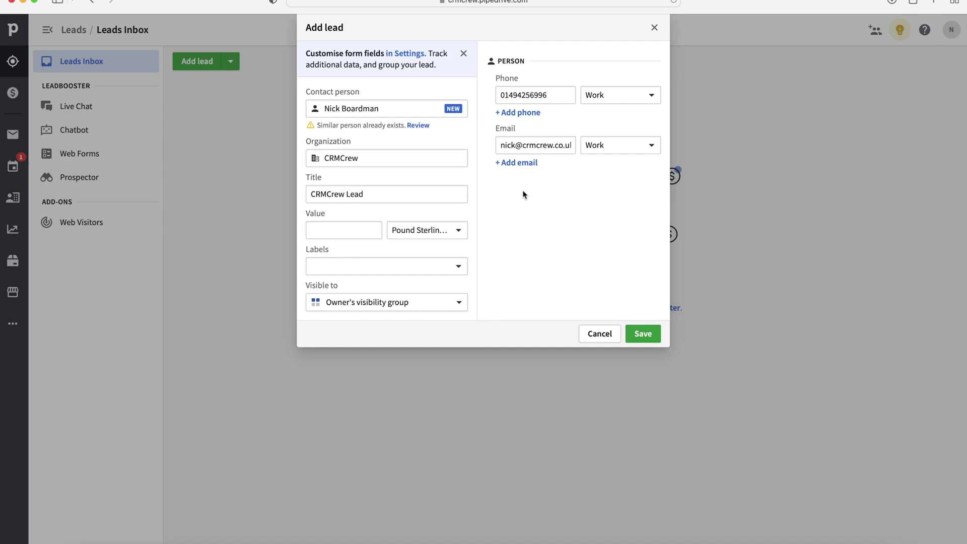
{"action": "left_click", "coordinate": [390, 191]}
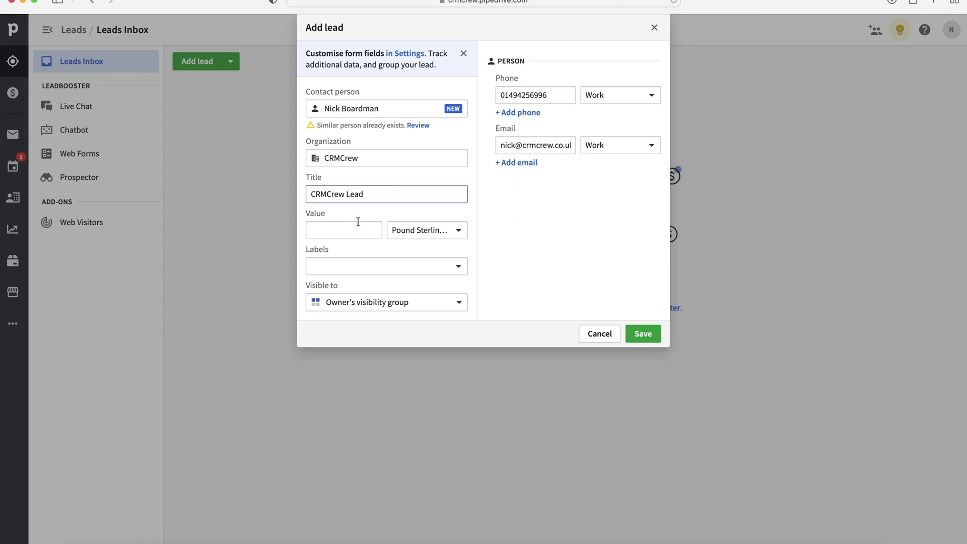
Enter a lead value of 10000 Pound Sterling.
{"action": "left_click", "coordinate": [341, 227]}
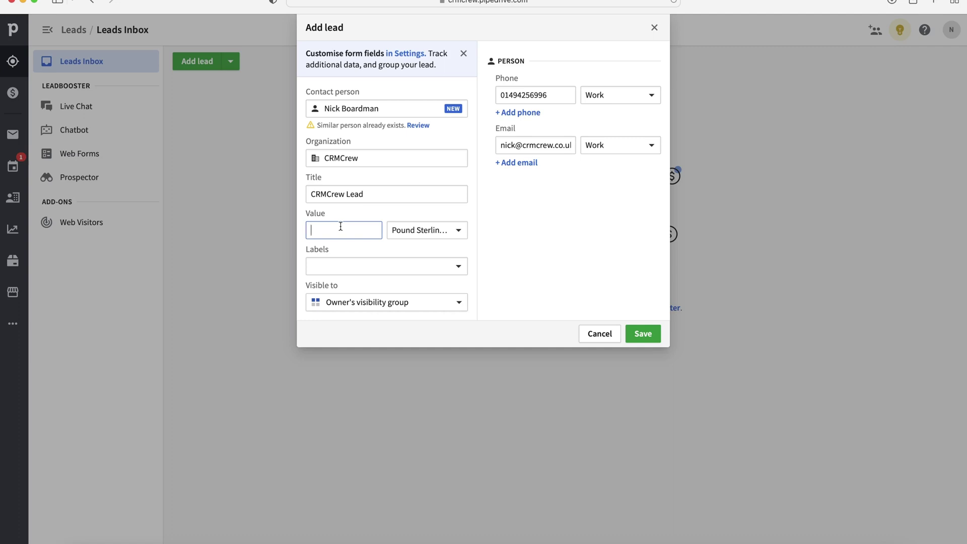
{"action": "type", "text": "10000"}
{"action": "left_click", "coordinate": [492, 244]}
Leave the label empty, set visibility to Entire company, and save the lead.
{"action": "left_click", "coordinate": [382, 267]}
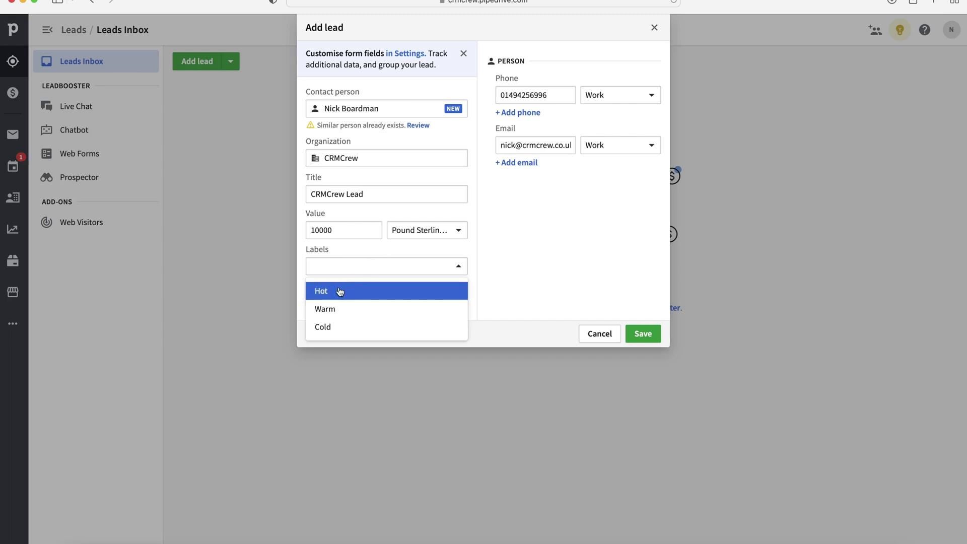
{"action": "left_click", "coordinate": [494, 260]}
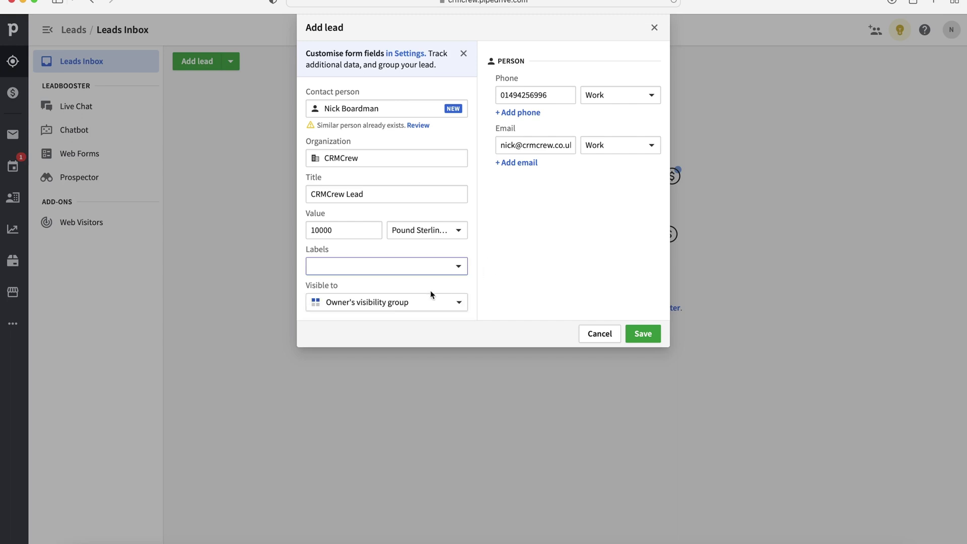
{"action": "left_click", "coordinate": [348, 301]}
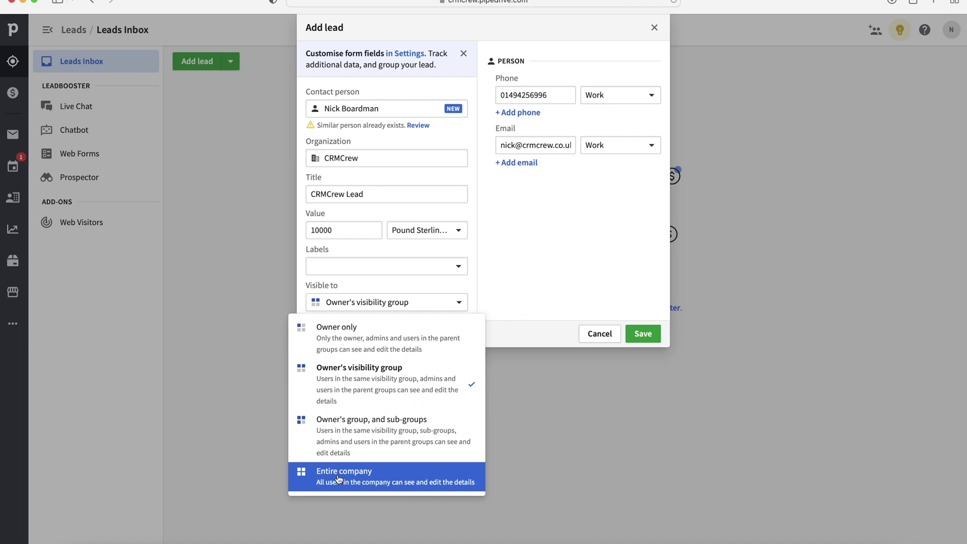
{"action": "left_click", "coordinate": [339, 478]}
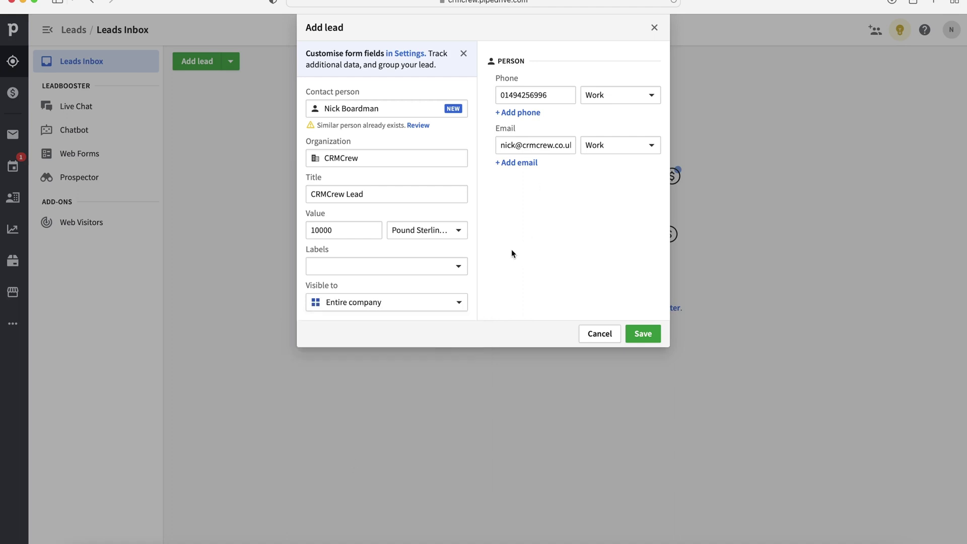
{"action": "left_click", "coordinate": [415, 302]}
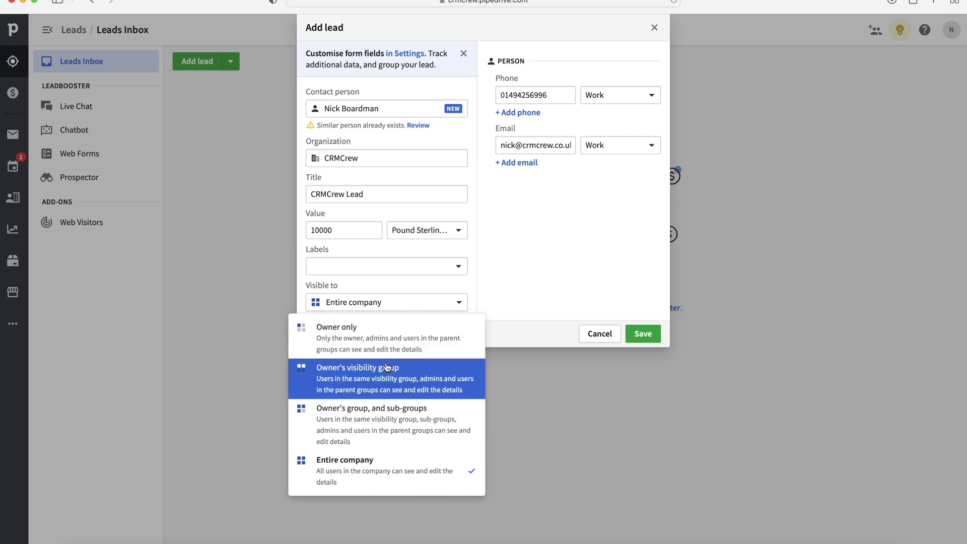
{"action": "left_click", "coordinate": [539, 273]}
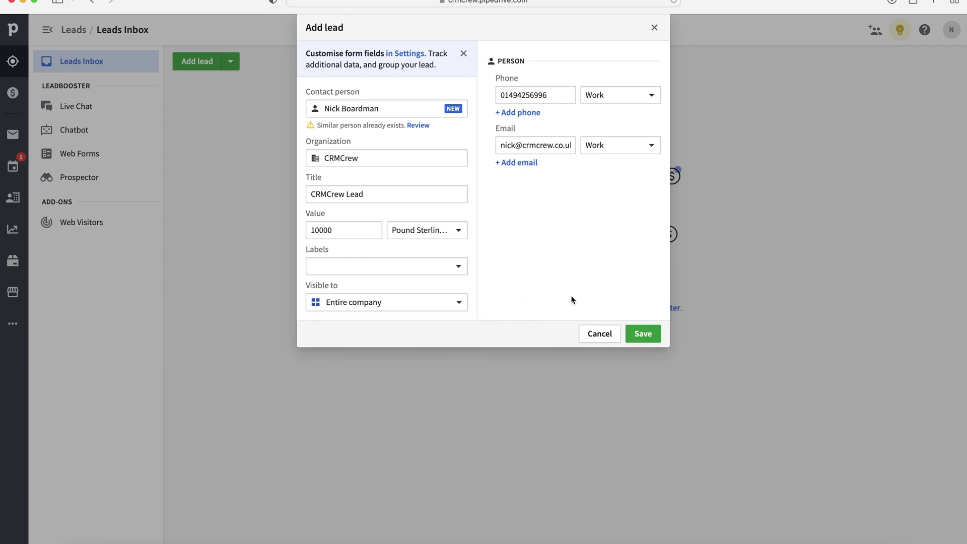
{"action": "left_click", "coordinate": [648, 334]}
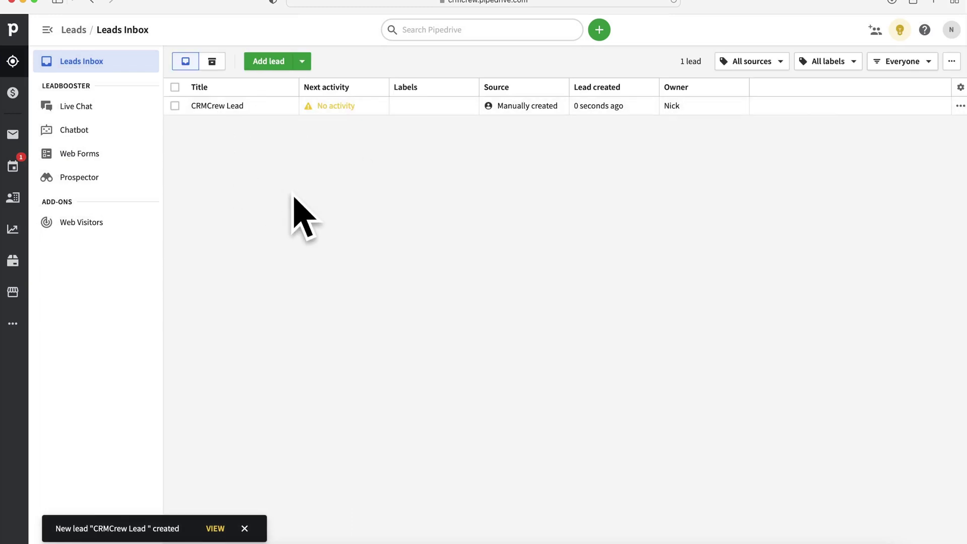
{"action": "left_click", "coordinate": [232, 108]}
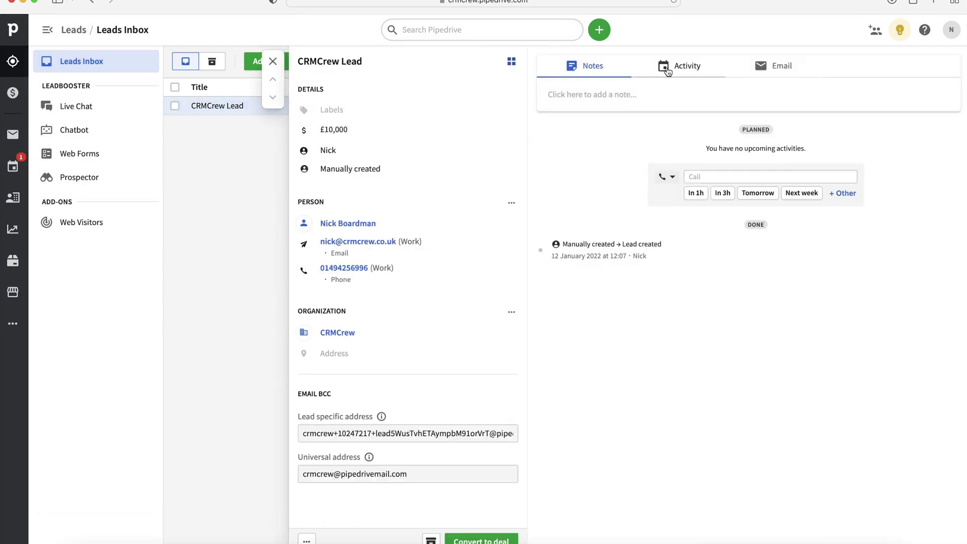
{"action": "left_click", "coordinate": [667, 71]}
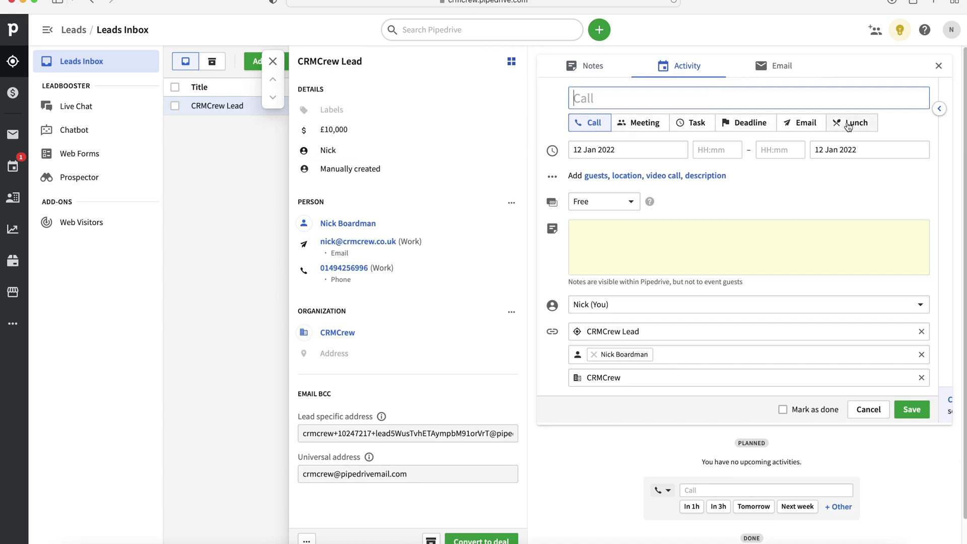
{"action": "left_click", "coordinate": [774, 78]}
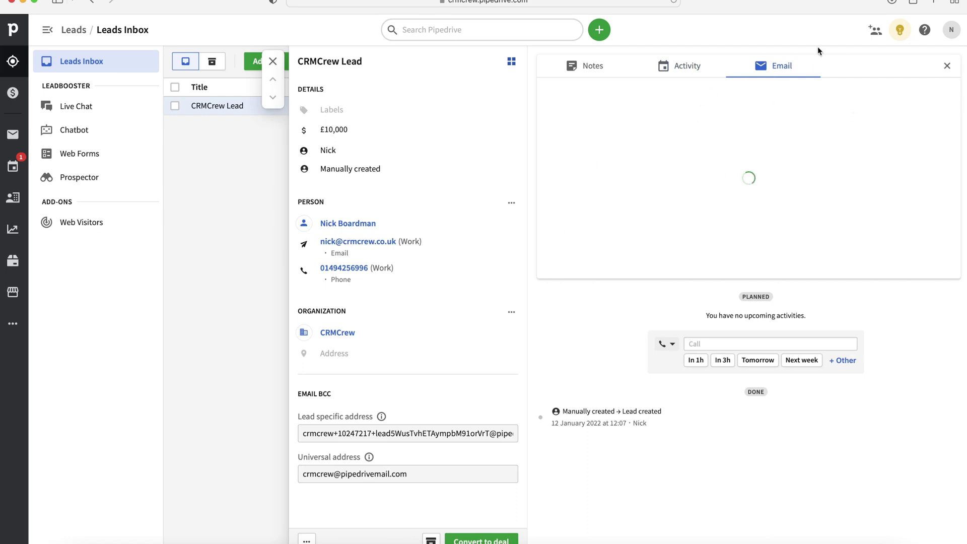
{"action": "left_click", "coordinate": [585, 67]}
Bring up a new call activity for CRMCrew Lead, then dismiss the lead's more-options menu.
{"action": "left_click", "coordinate": [685, 66]}
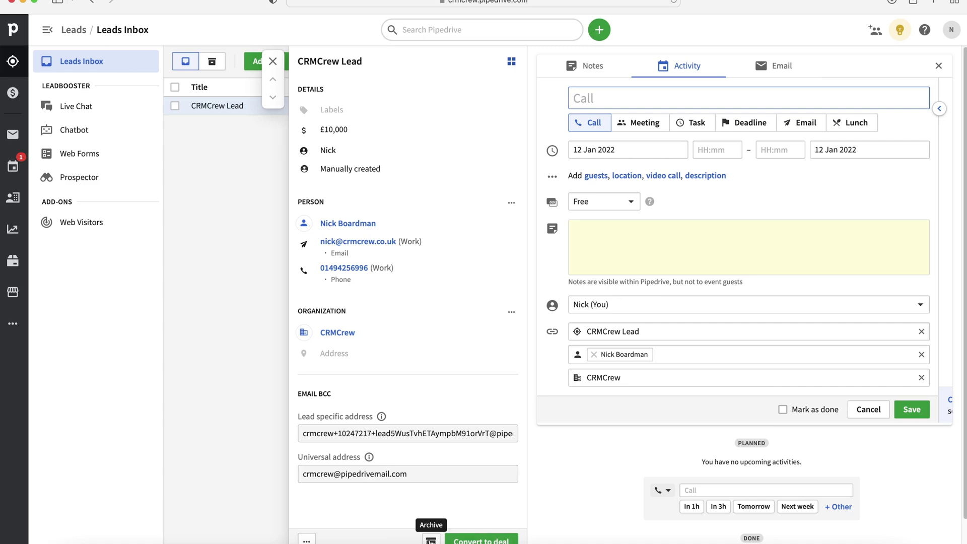
{"action": "left_click", "coordinate": [306, 540]}
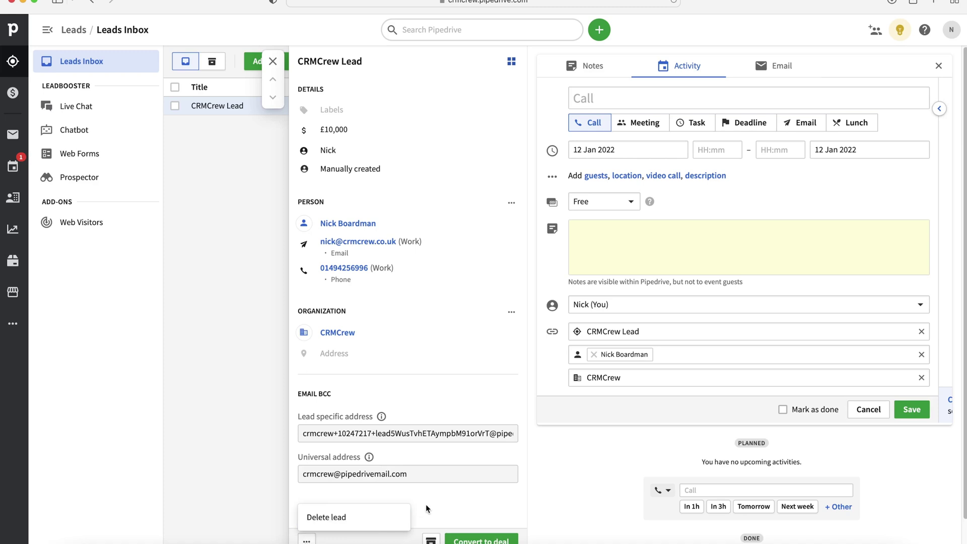
{"action": "key", "text": "Escape"}
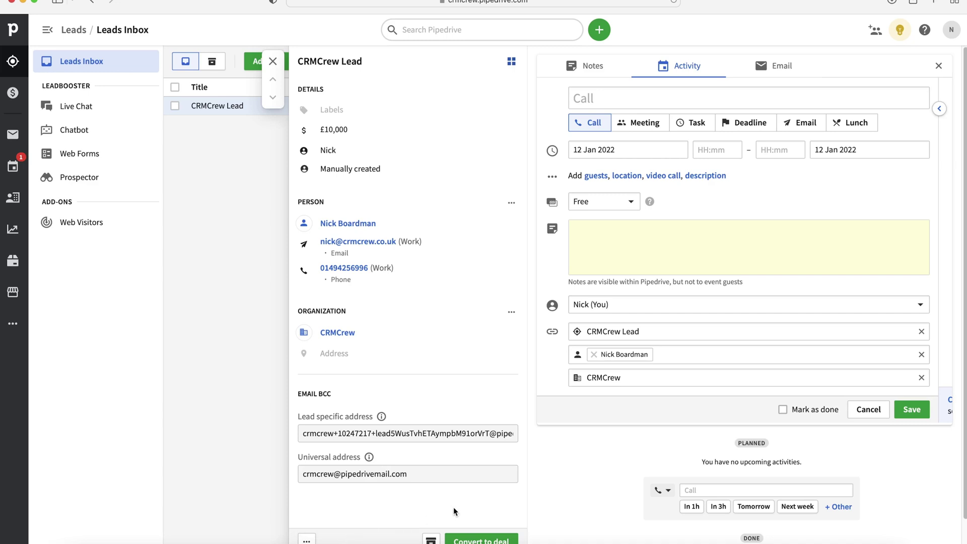
Begin converting the lead to a deal and retitle it 'CRMCrew Deal'.
{"action": "left_click", "coordinate": [481, 540]}
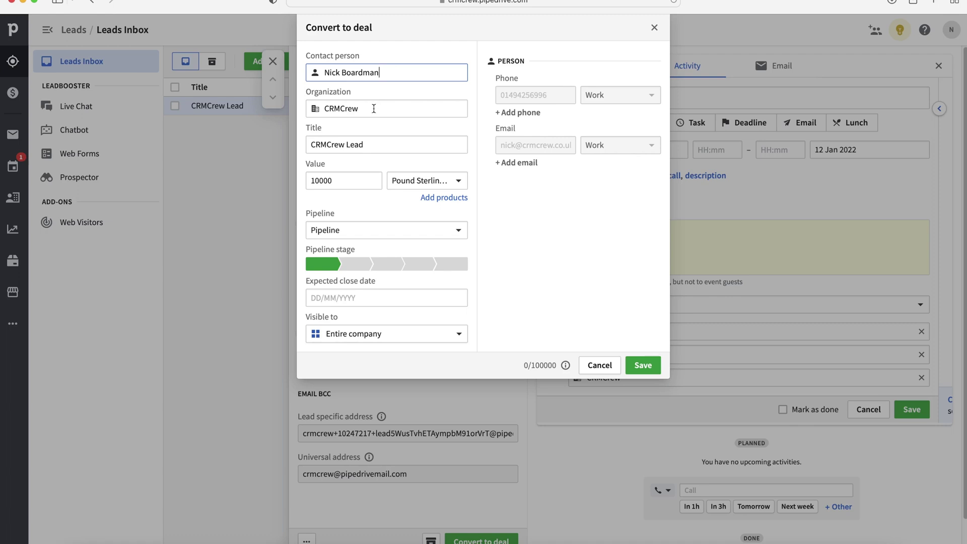
{"action": "left_click", "coordinate": [398, 144]}
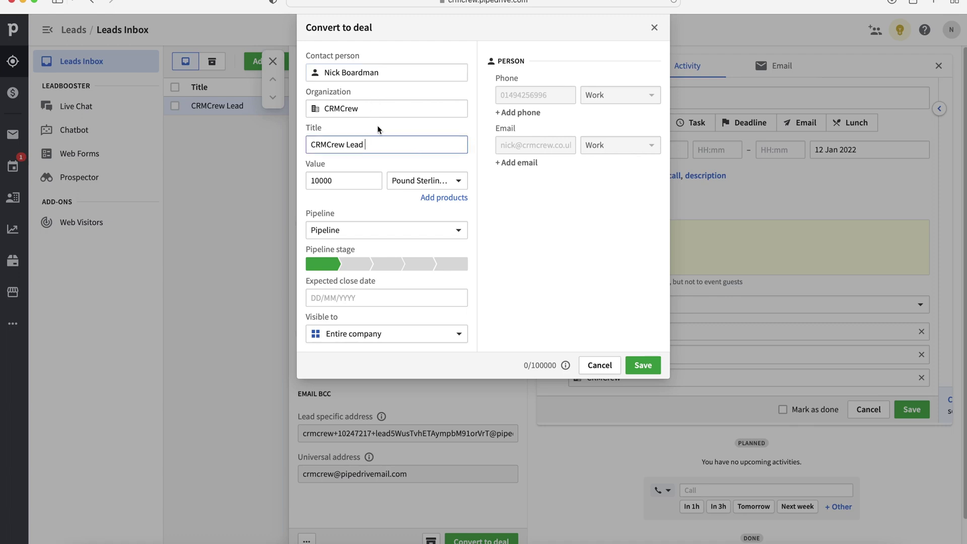
{"action": "double_click", "coordinate": [356, 145]}
{"action": "type", "text": "lead"}
{"action": "key", "text": "BackSpace"}
{"action": "key", "text": "BackSpace"}
{"action": "key", "text": "BackSpace"}
{"action": "key", "text": "BackSpace"}
{"action": "type", "text": "Deal"}
{"action": "left_click", "coordinate": [367, 176]}
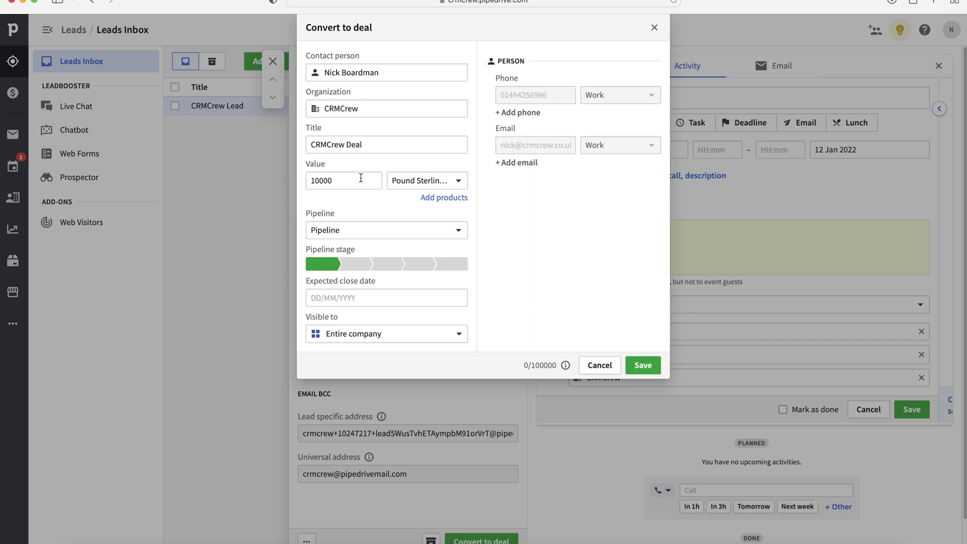
Add Test Product to the deal at price 10, quantity 30, for a 300 total.
{"action": "left_click", "coordinate": [444, 199]}
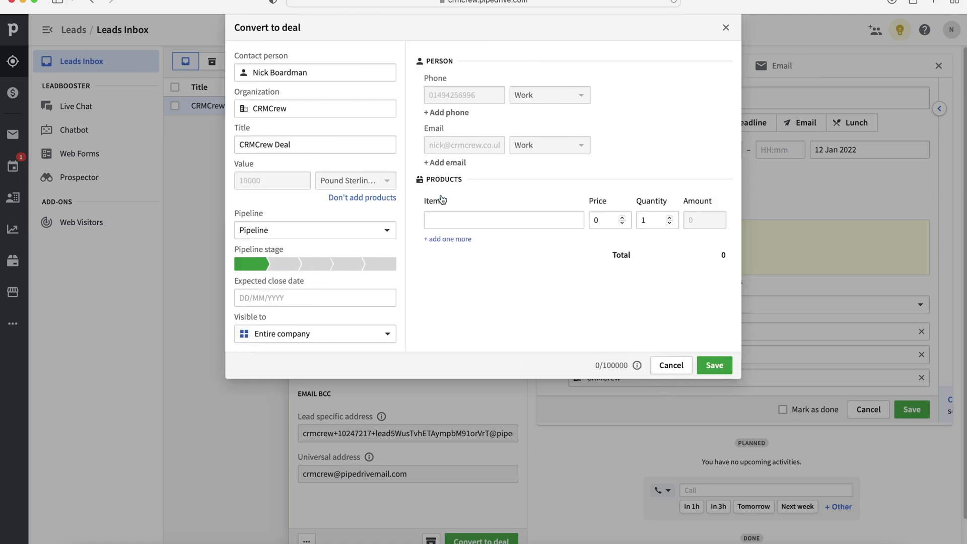
{"action": "left_click", "coordinate": [459, 220]}
{"action": "type", "text": "Test"}
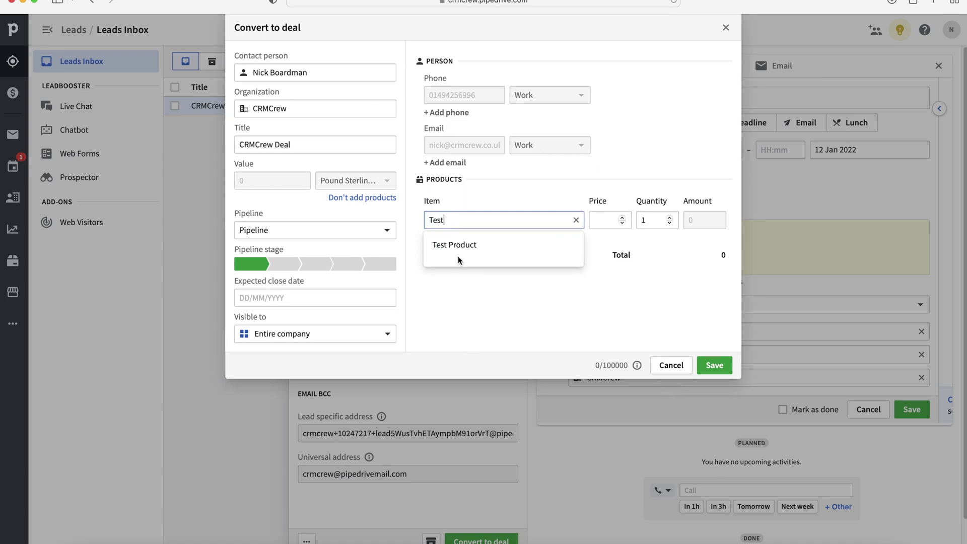
{"action": "left_click", "coordinate": [455, 245]}
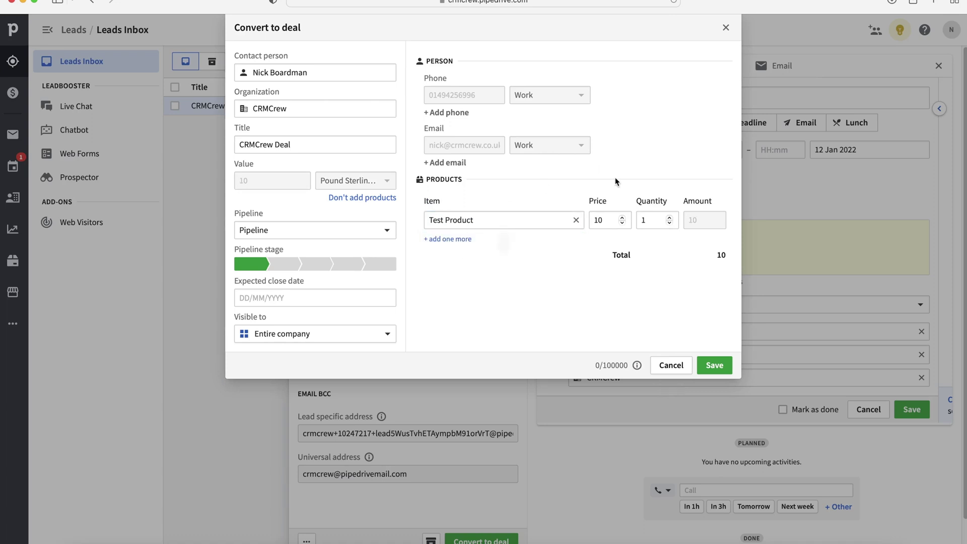
{"action": "left_click", "coordinate": [605, 219]}
{"action": "double_click", "coordinate": [638, 220]}
{"action": "key", "text": "BackSpace"}
{"action": "type", "text": "30"}
{"action": "left_click", "coordinate": [564, 266]}
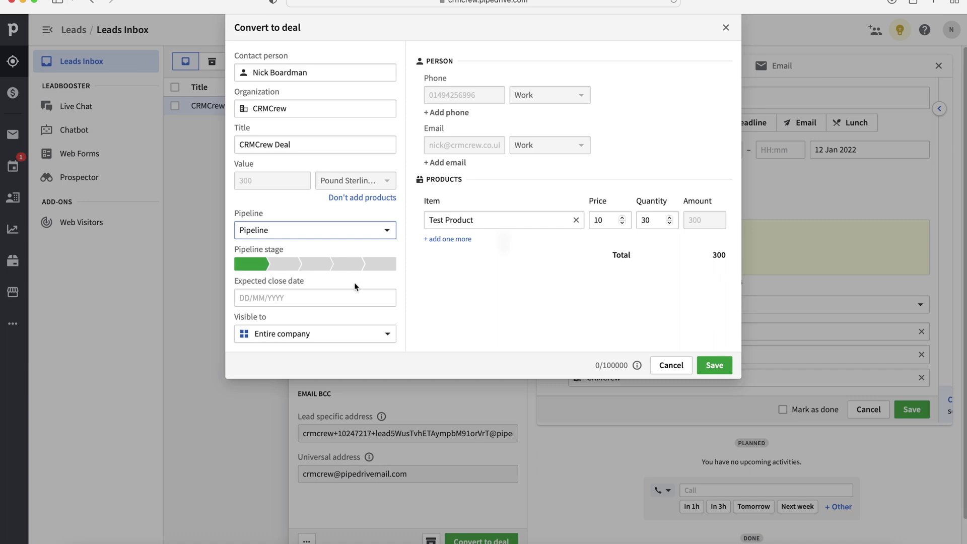
Set expected close date 31 January 2022, keep Entire company visibility, and save the conversion.
{"action": "left_click", "coordinate": [300, 296]}
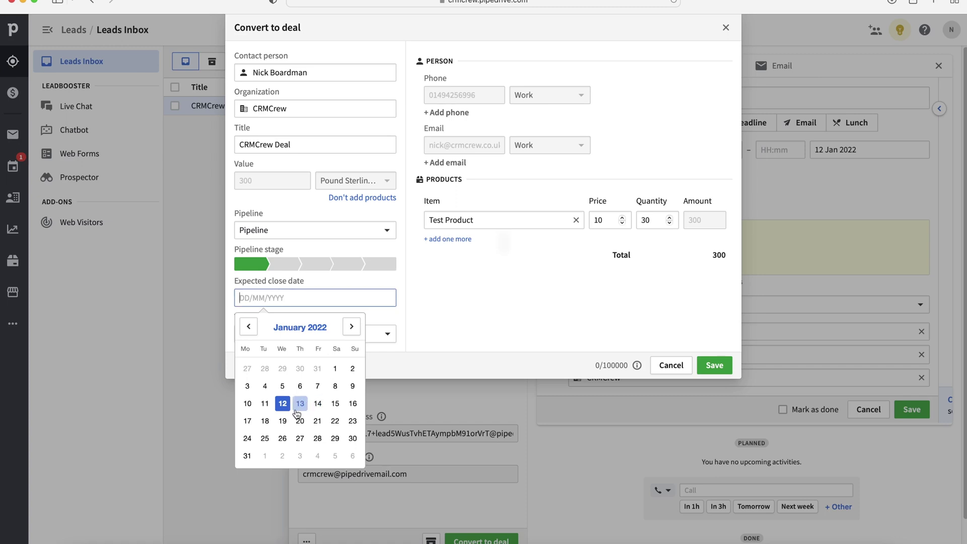
{"action": "left_click", "coordinate": [246, 455]}
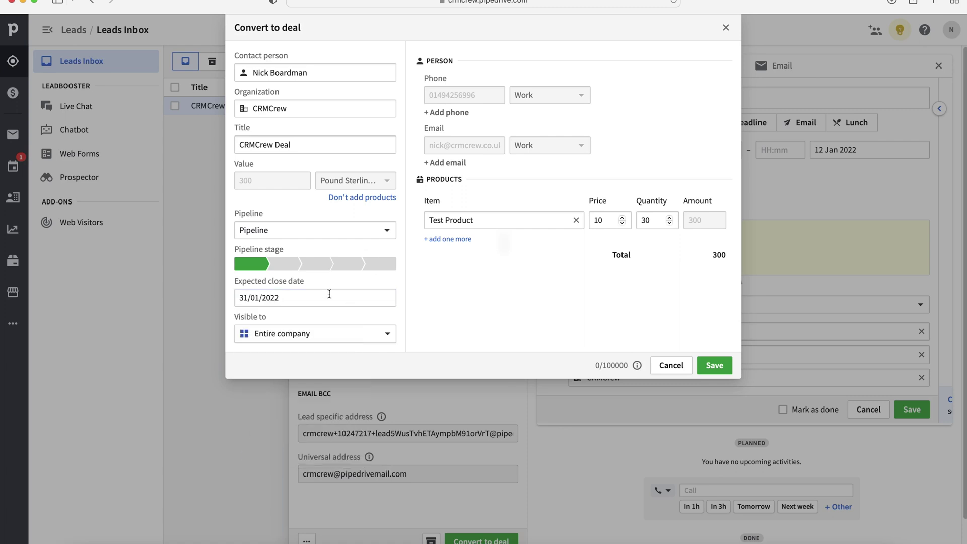
{"action": "left_click", "coordinate": [278, 335]}
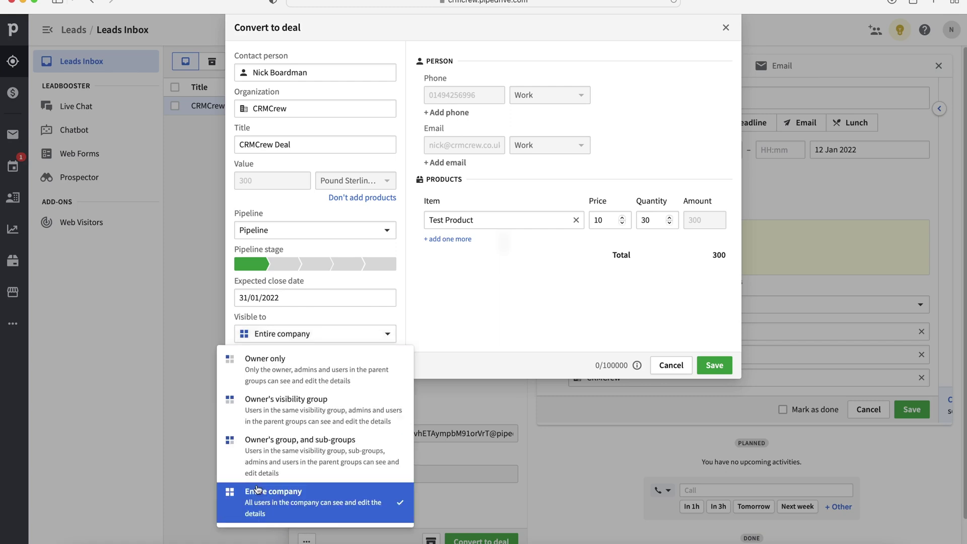
{"action": "left_click", "coordinate": [430, 303]}
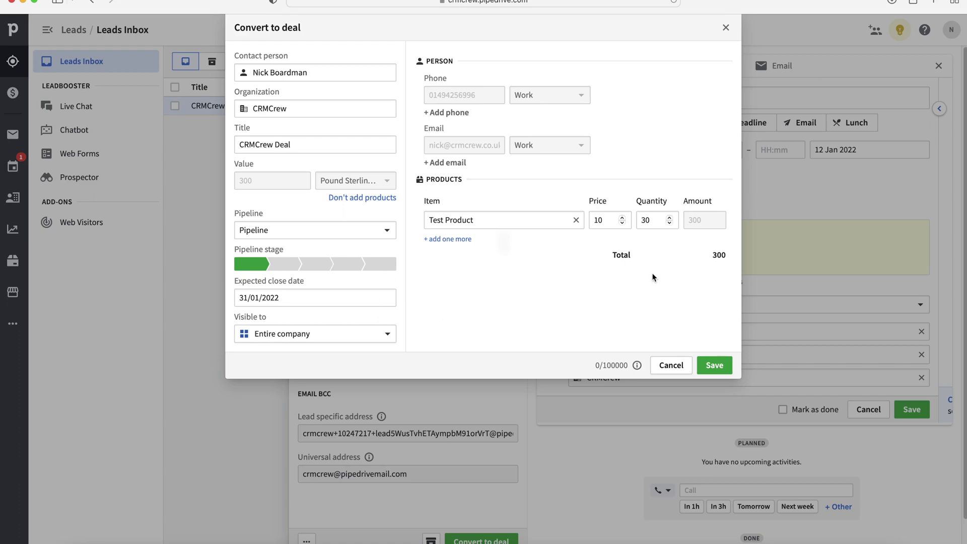
{"action": "left_click", "coordinate": [715, 366]}
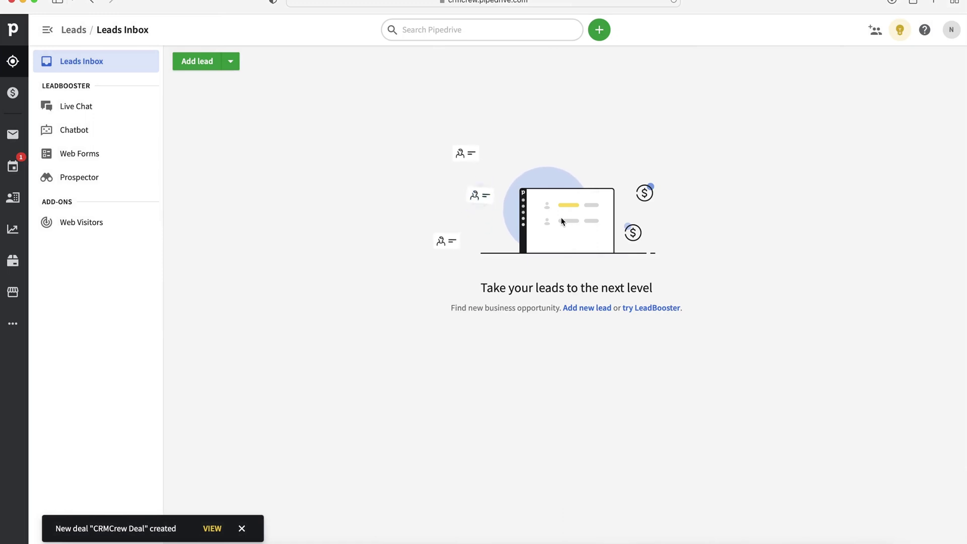
Open the £300 CRMCrew Deal from the Deals list.
{"action": "left_click", "coordinate": [13, 93]}
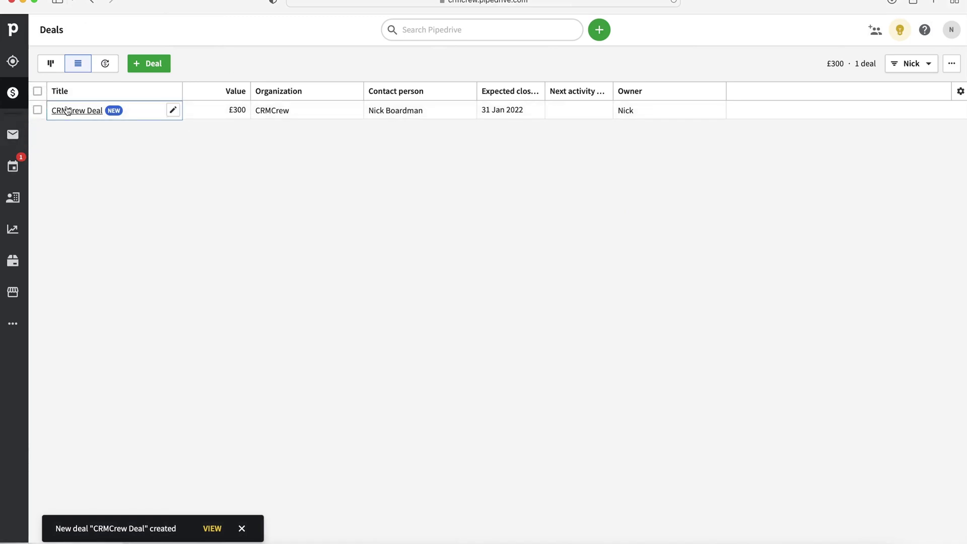
{"action": "mouse_move", "coordinate": [80, 113]}
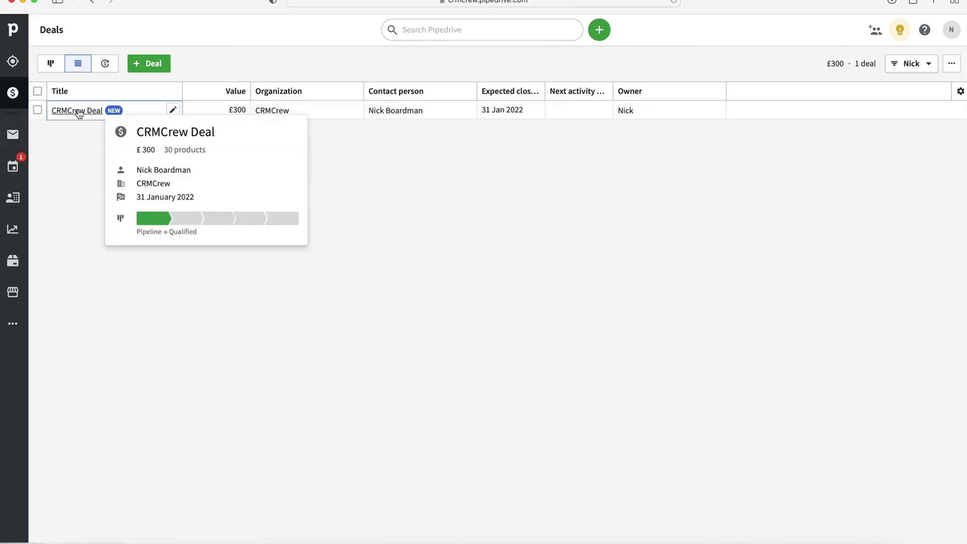
{"action": "left_click", "coordinate": [78, 110]}
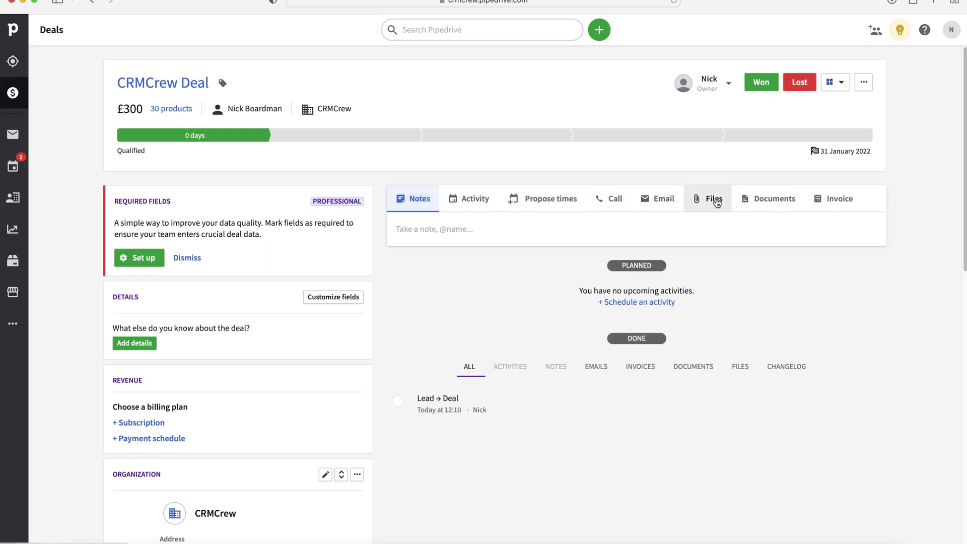
Look through the deal's invoicing, documents and file upload sections.
{"action": "left_click", "coordinate": [826, 197]}
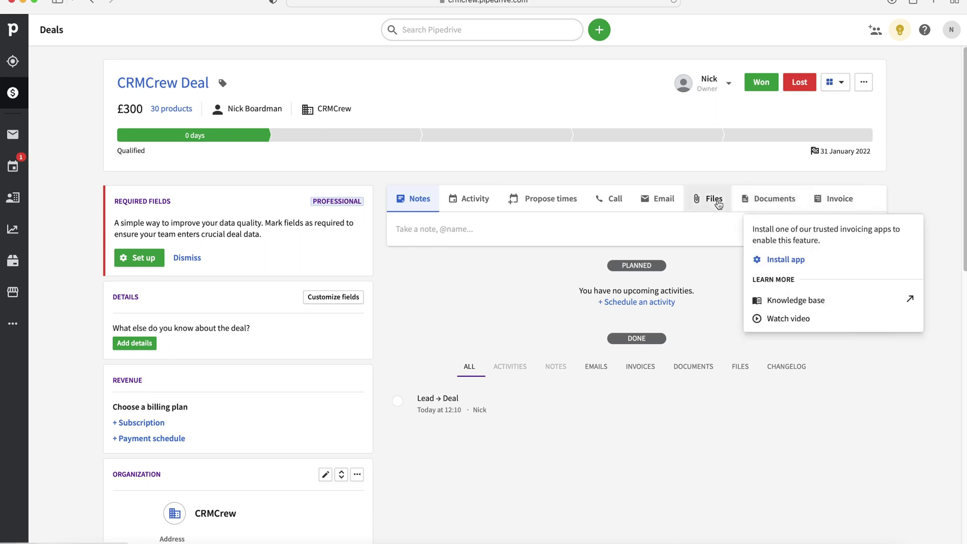
{"action": "left_click", "coordinate": [745, 200]}
{"action": "left_click", "coordinate": [711, 200]}
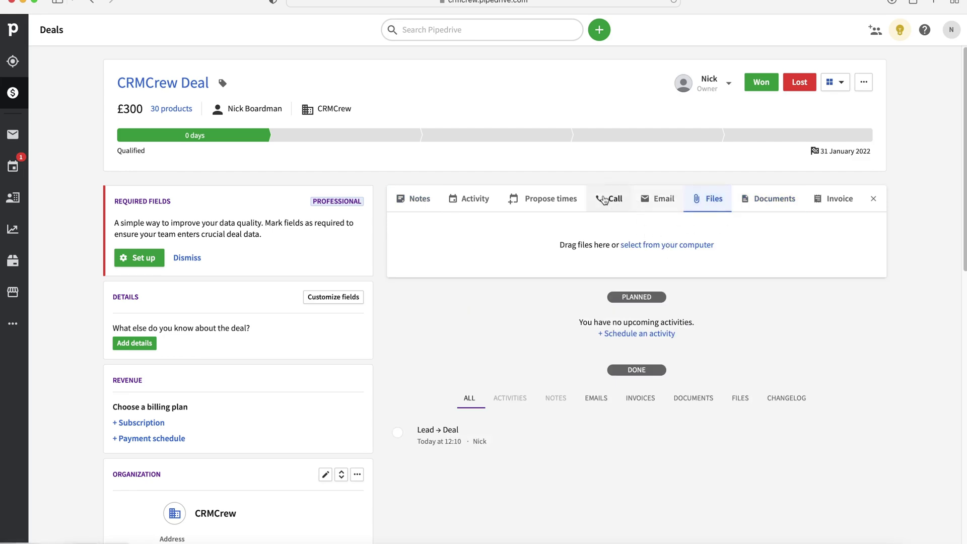
{"action": "scroll", "coordinate": [323, 246], "scroll_direction": "down", "scroll_amount": 10}
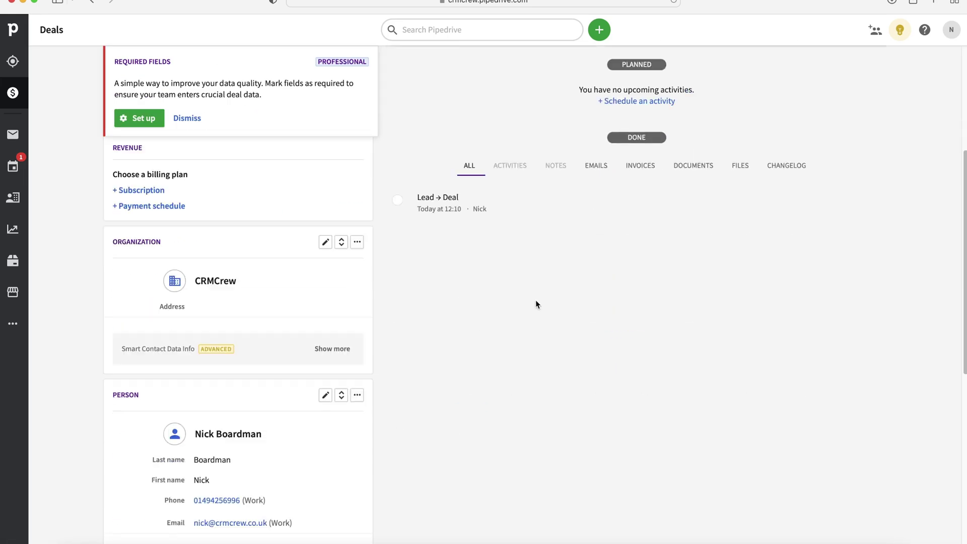
{"action": "scroll", "coordinate": [295, 352], "scroll_direction": "down", "scroll_amount": 3}
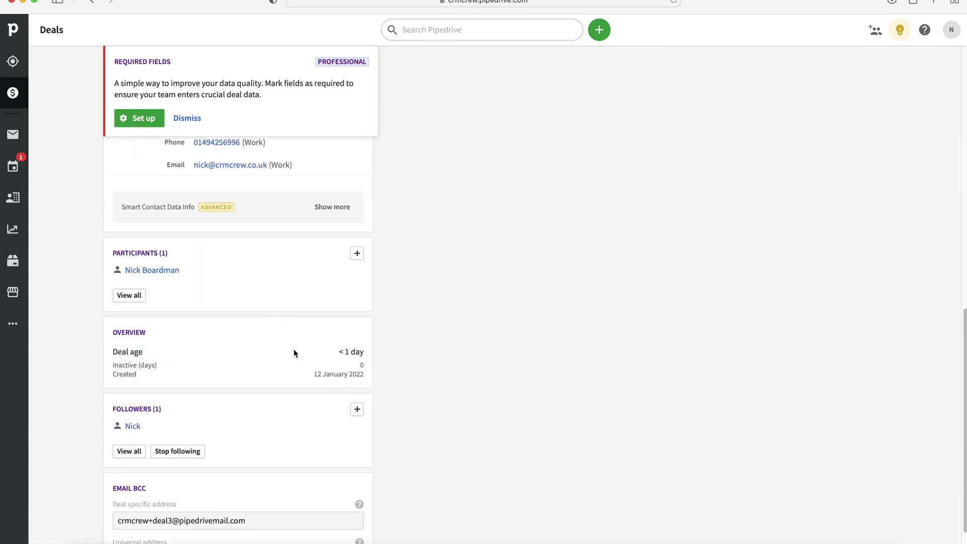
{"action": "scroll", "coordinate": [287, 356], "scroll_direction": "up", "scroll_amount": 12}
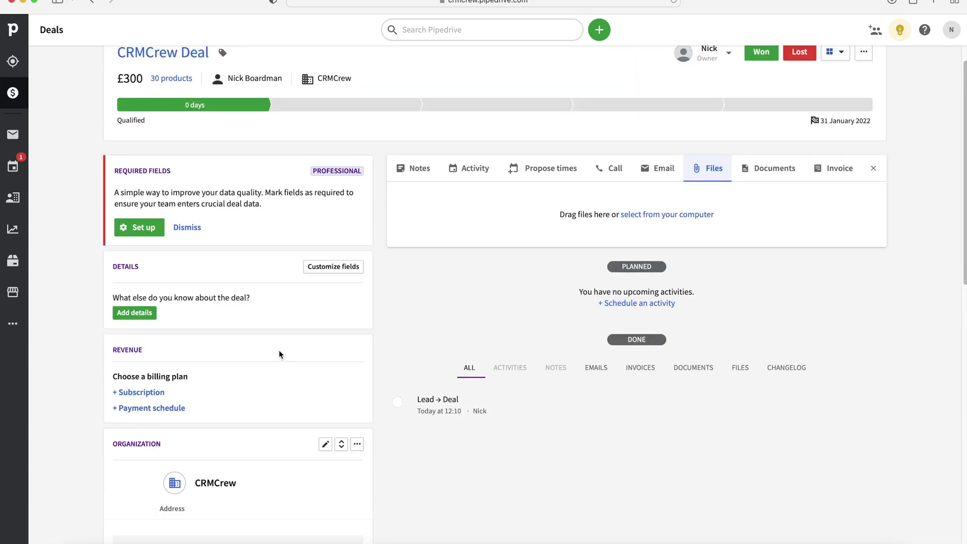
{"action": "scroll", "coordinate": [279, 353], "scroll_direction": "up", "scroll_amount": 2}
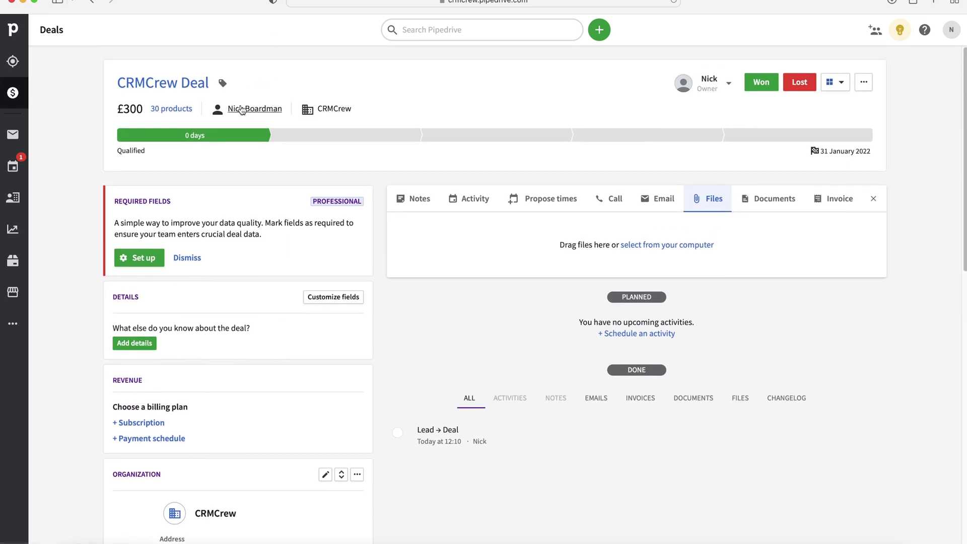
Move the deal through Demo Scheduled and Proposal Made, return it to Qualified, then list deals.
{"action": "left_click", "coordinate": [339, 136]}
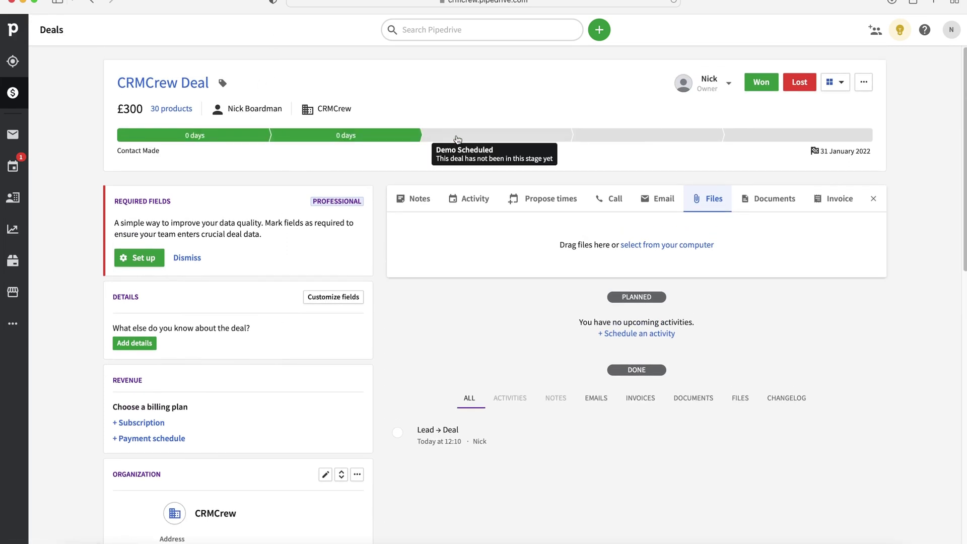
{"action": "left_click", "coordinate": [496, 135]}
{"action": "left_click", "coordinate": [624, 134]}
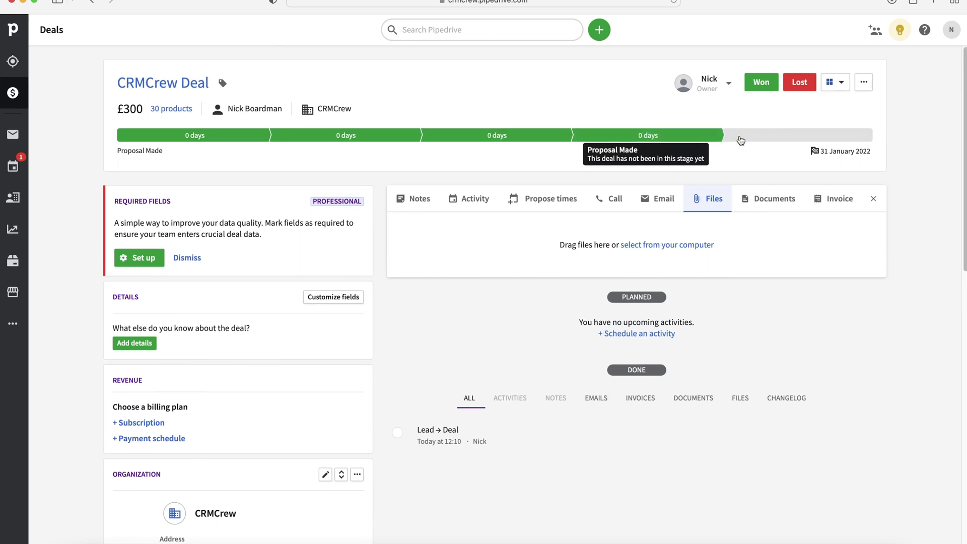
{"action": "left_click", "coordinate": [224, 136]}
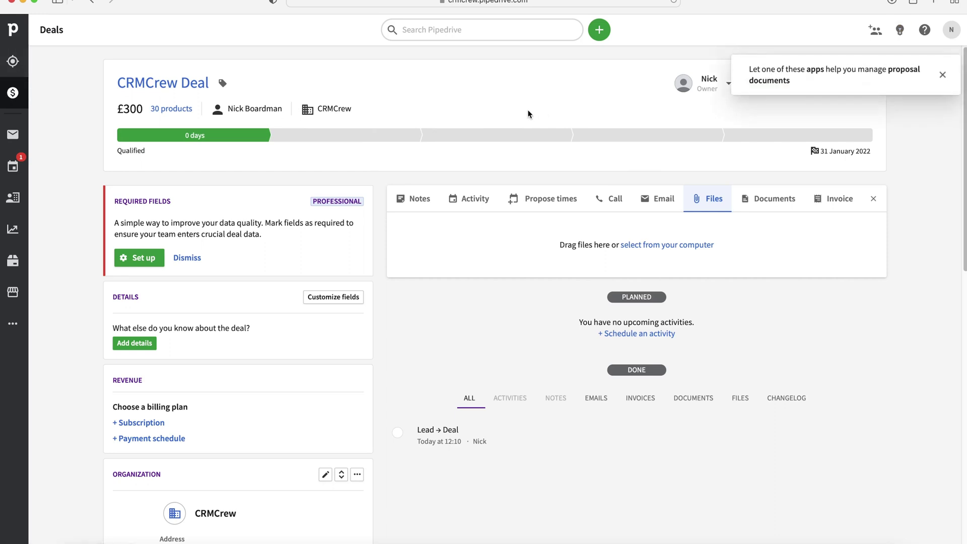
{"action": "left_click", "coordinate": [24, 100]}
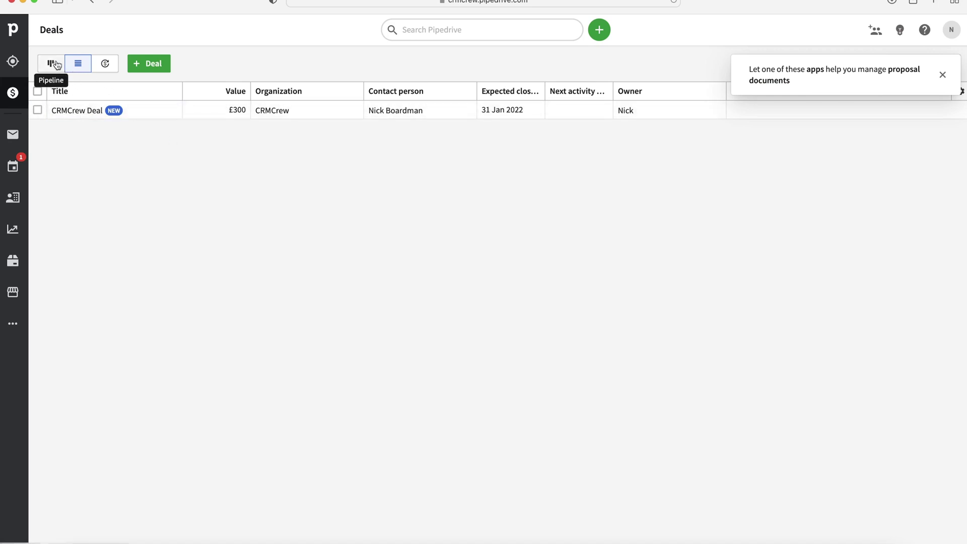
Show the pipeline board and drag CRMCrew Deal through Contact Made, Demo Scheduled, Negotiations Started and Proposal Made.
{"action": "left_click", "coordinate": [56, 64]}
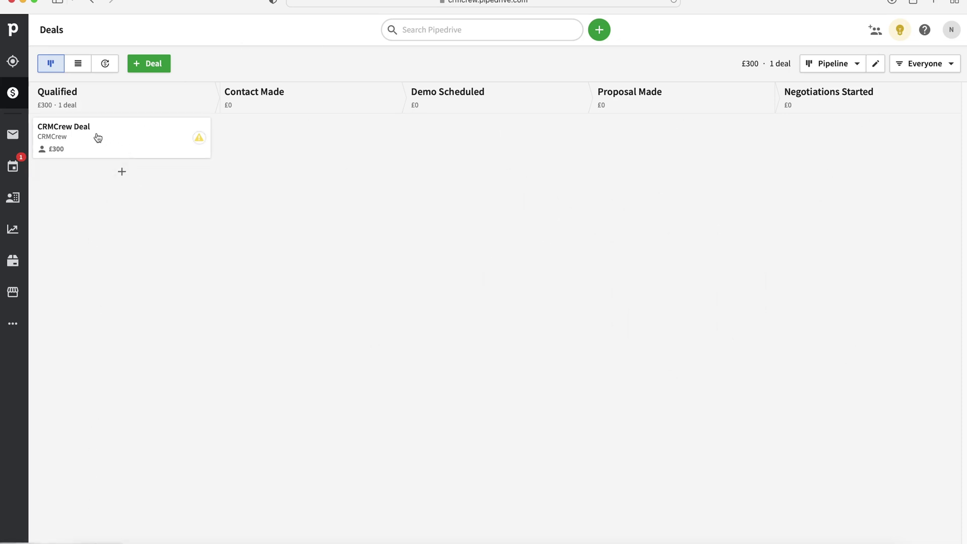
{"action": "left_click_drag", "start_coordinate": [95, 136], "coordinate": [305, 158]}
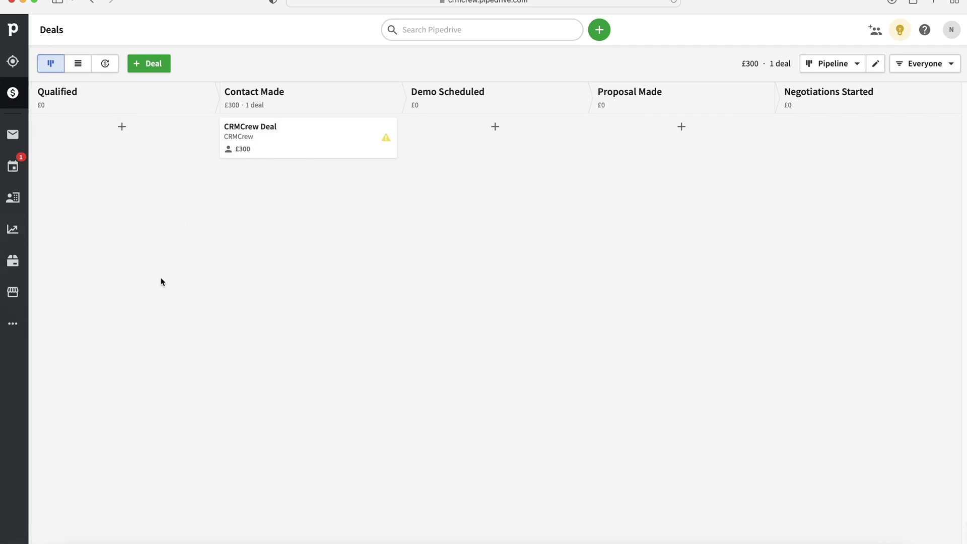
{"action": "left_click_drag", "start_coordinate": [275, 128], "coordinate": [612, 137]}
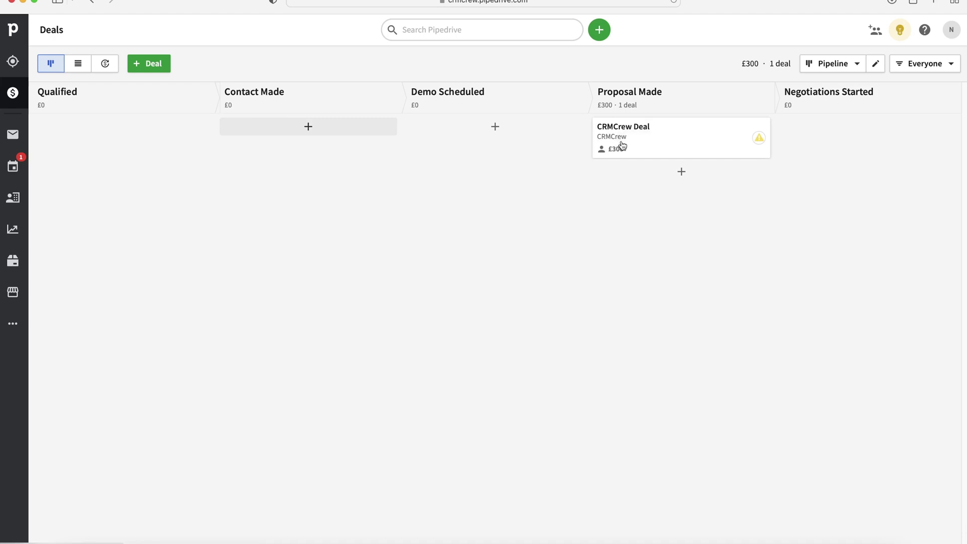
{"action": "left_click_drag", "start_coordinate": [619, 144], "coordinate": [808, 157]}
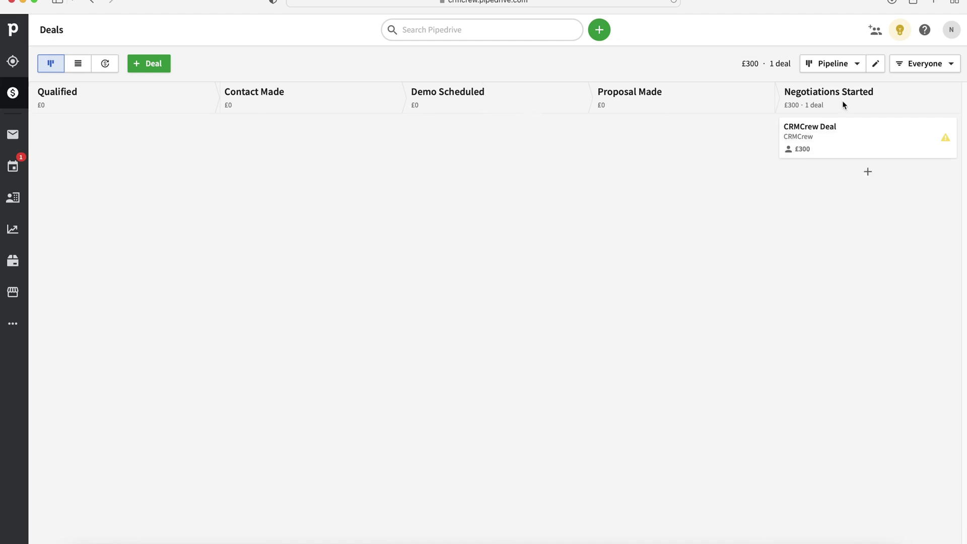
{"action": "left_click_drag", "start_coordinate": [837, 128], "coordinate": [758, 137]}
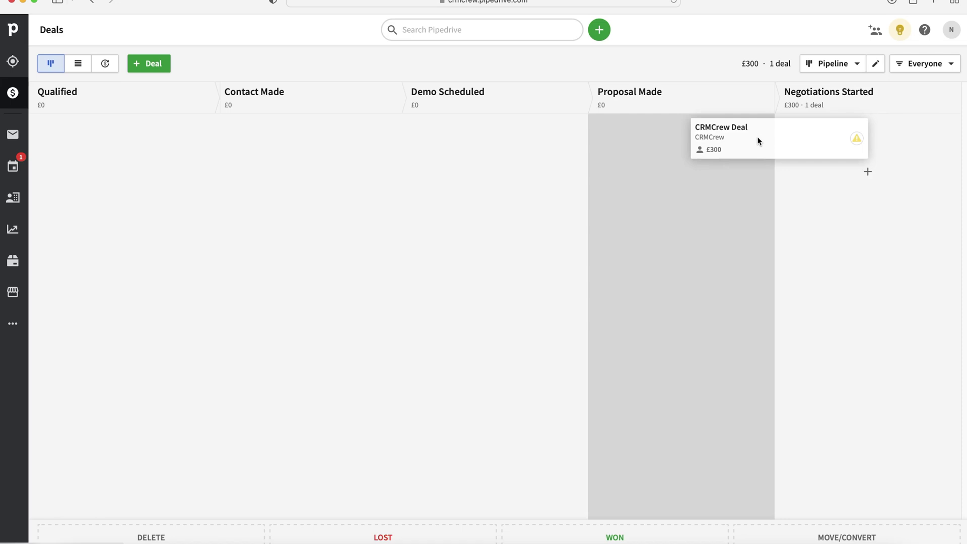
{"action": "left_click_drag", "start_coordinate": [760, 140], "coordinate": [649, 158]}
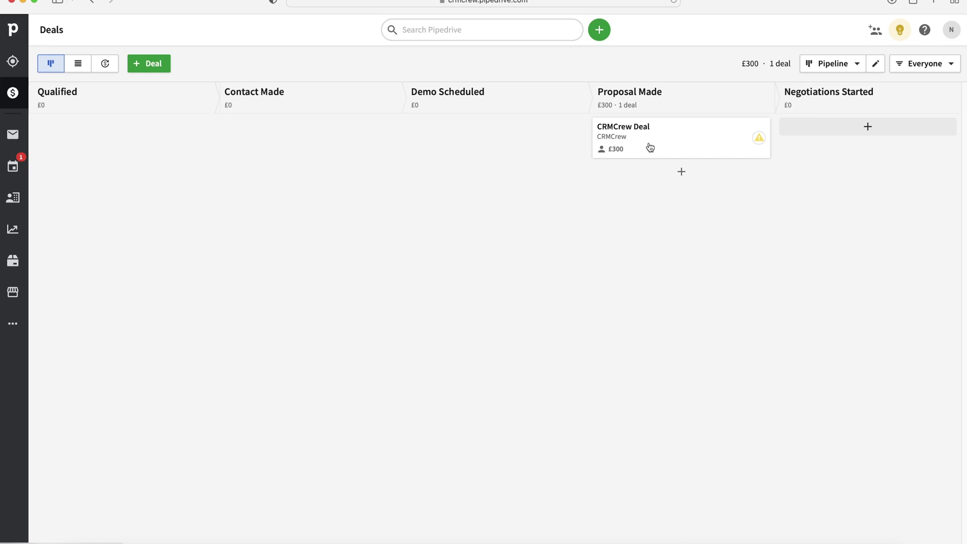
Move CRMCrew Deal back into Contact Made and open its details.
{"action": "left_click_drag", "start_coordinate": [648, 138], "coordinate": [824, 175]}
{"action": "left_click_drag", "start_coordinate": [834, 141], "coordinate": [314, 136]}
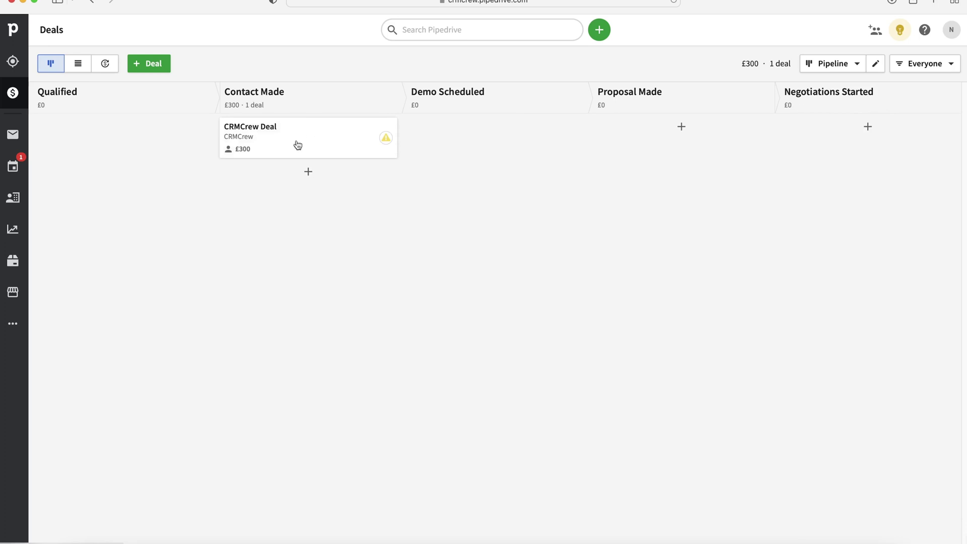
{"action": "left_click", "coordinate": [303, 144]}
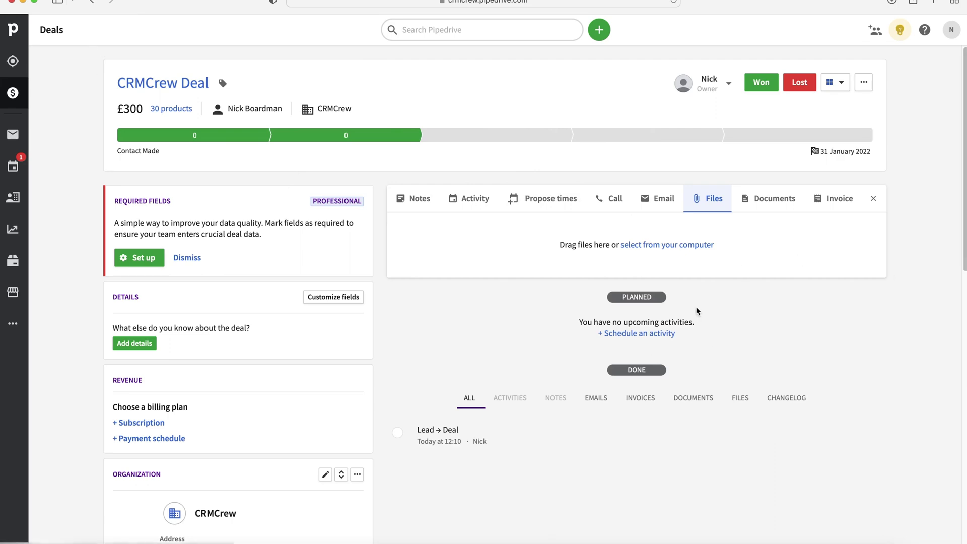
{"action": "scroll", "coordinate": [369, 309], "scroll_direction": "down", "scroll_amount": 3}
{"action": "scroll", "coordinate": [419, 323], "scroll_direction": "up", "scroll_amount": 3}
{"action": "left_click", "coordinate": [13, 93]}
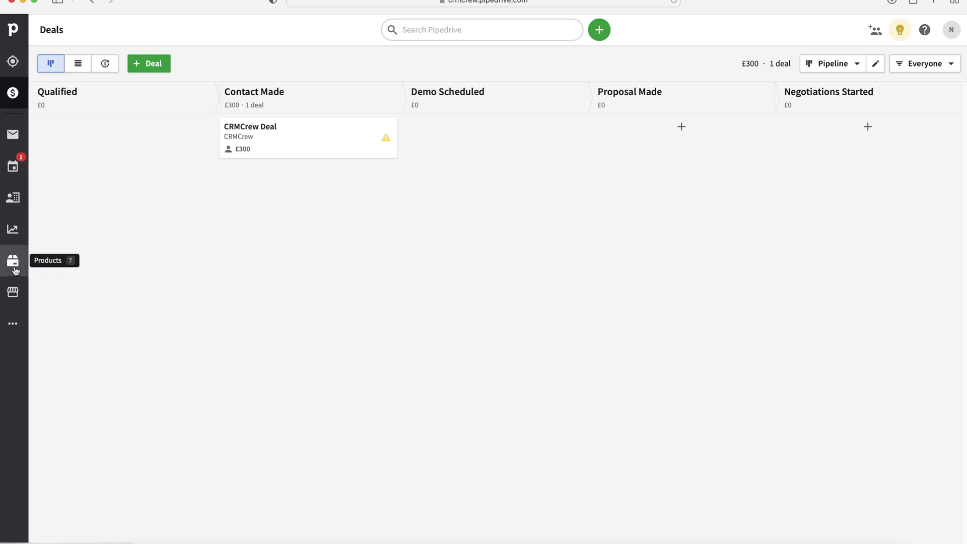
{"action": "left_click", "coordinate": [14, 264]}
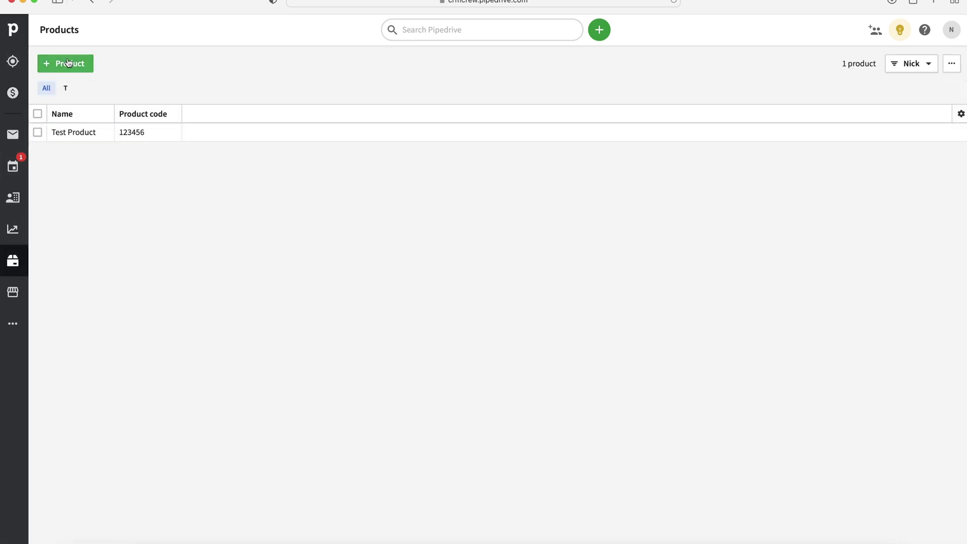
{"action": "left_click", "coordinate": [73, 66]}
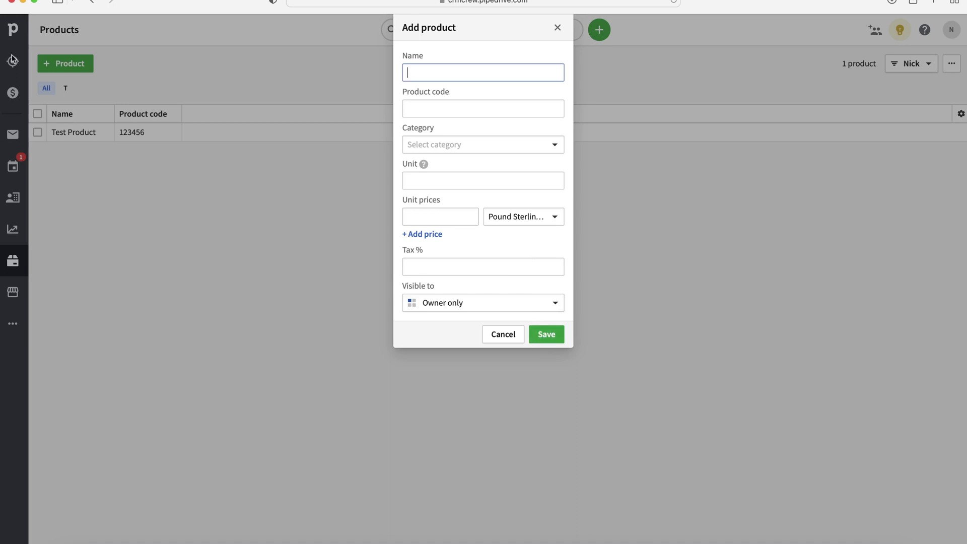
{"action": "left_click", "coordinate": [504, 335]}
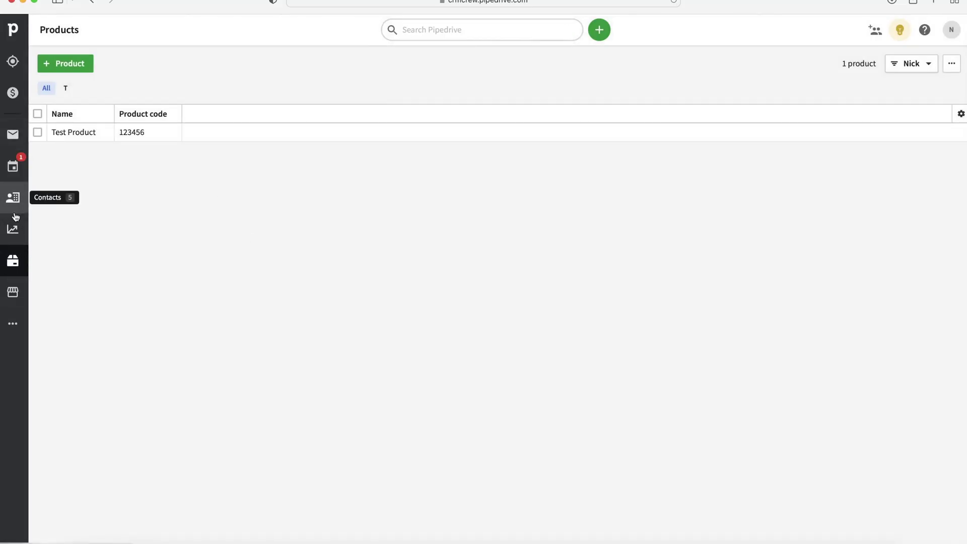
{"action": "left_click", "coordinate": [18, 98]}
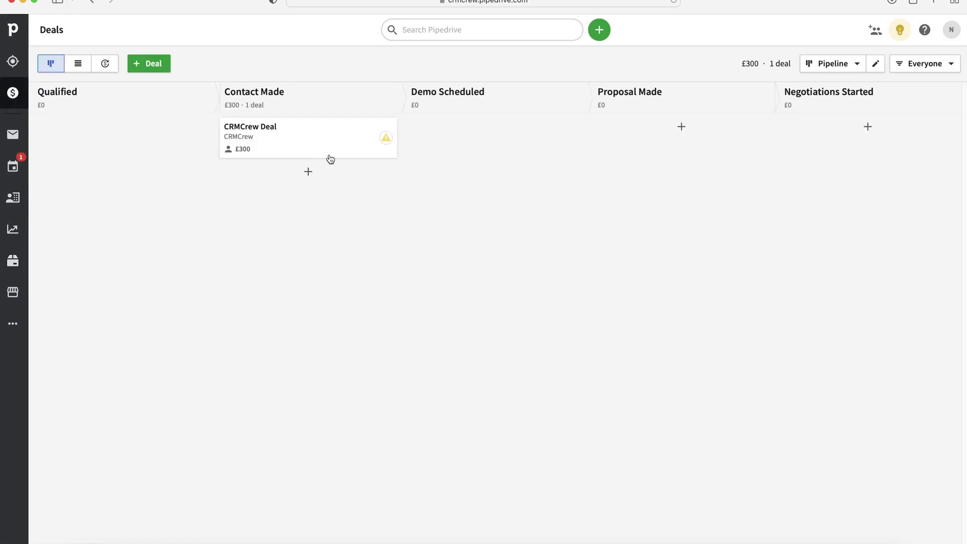
From the deals list, open CRMCrew Deal, mark it Won, and return to the list.
{"action": "left_click", "coordinate": [86, 65]}
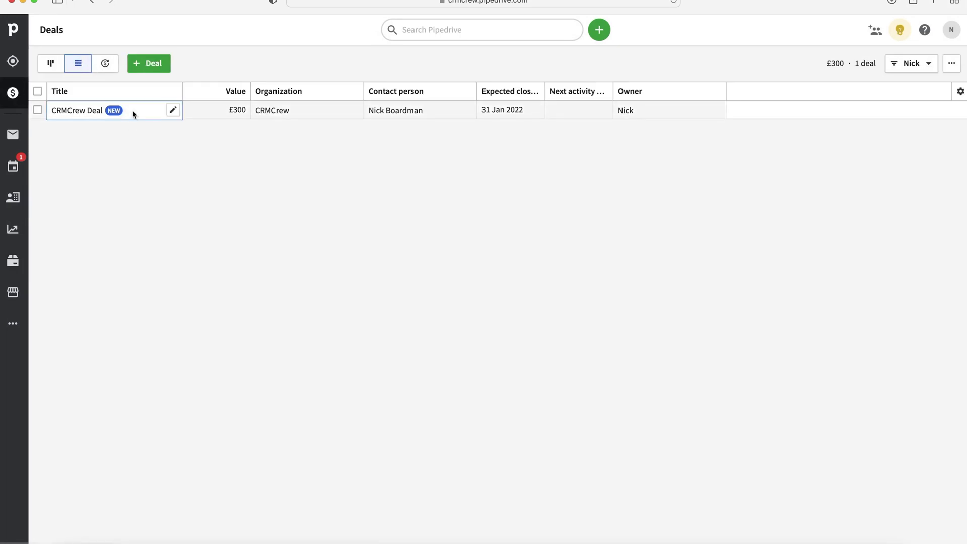
{"action": "left_click", "coordinate": [97, 110]}
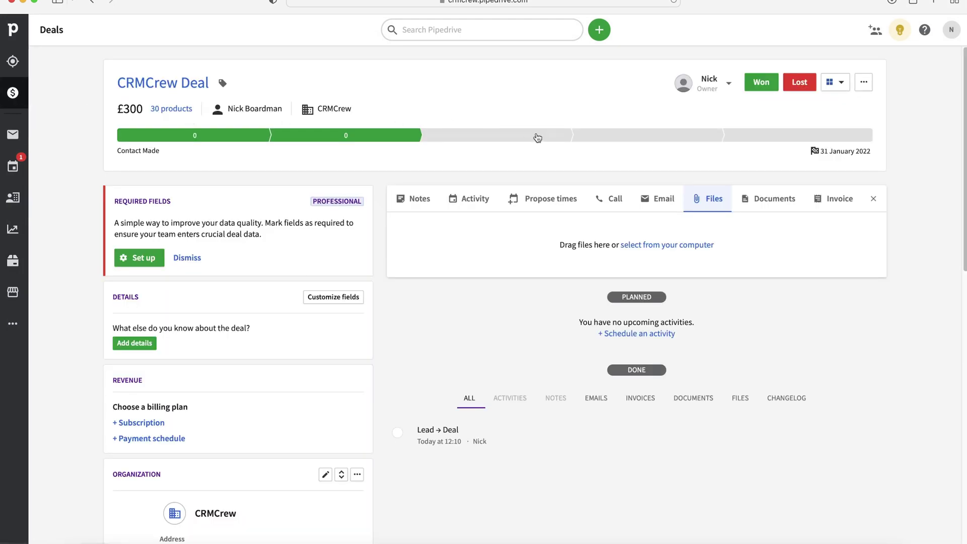
{"action": "left_click", "coordinate": [760, 84]}
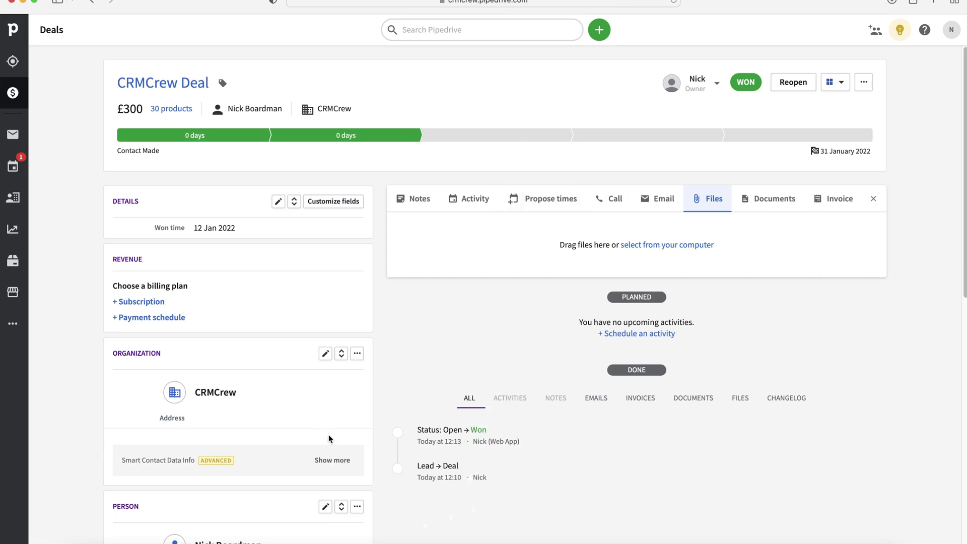
{"action": "left_click", "coordinate": [12, 93]}
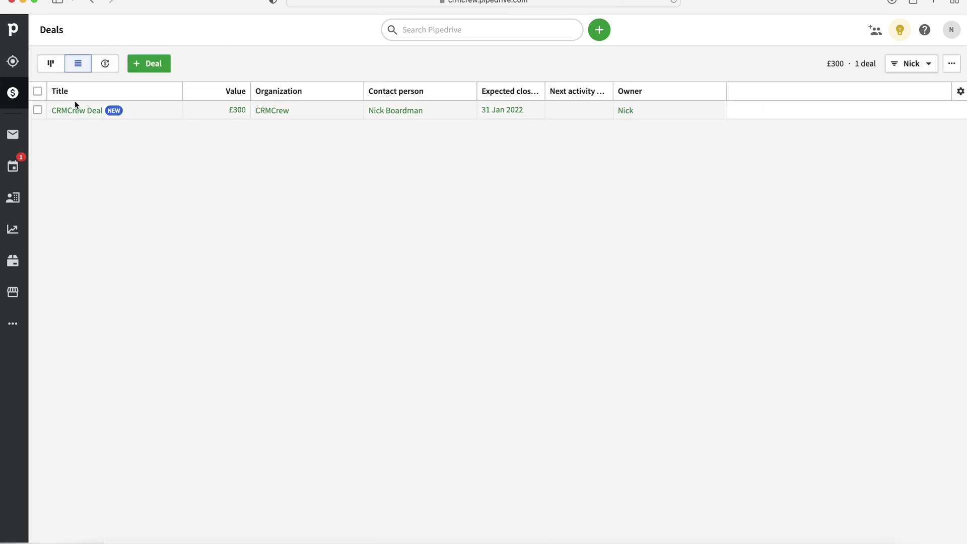